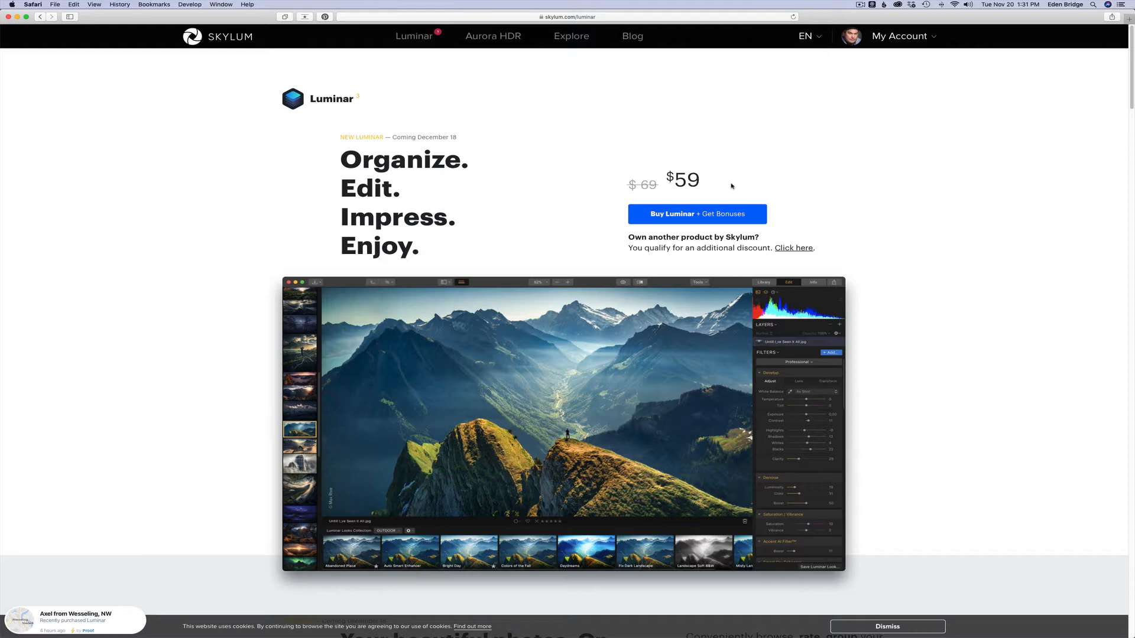
Switch from the Skylum web page to Luminar 2018 with the sunrise boat photo.
scroll(732, 181, down, 3)
scroll(732, 177, up, 3)
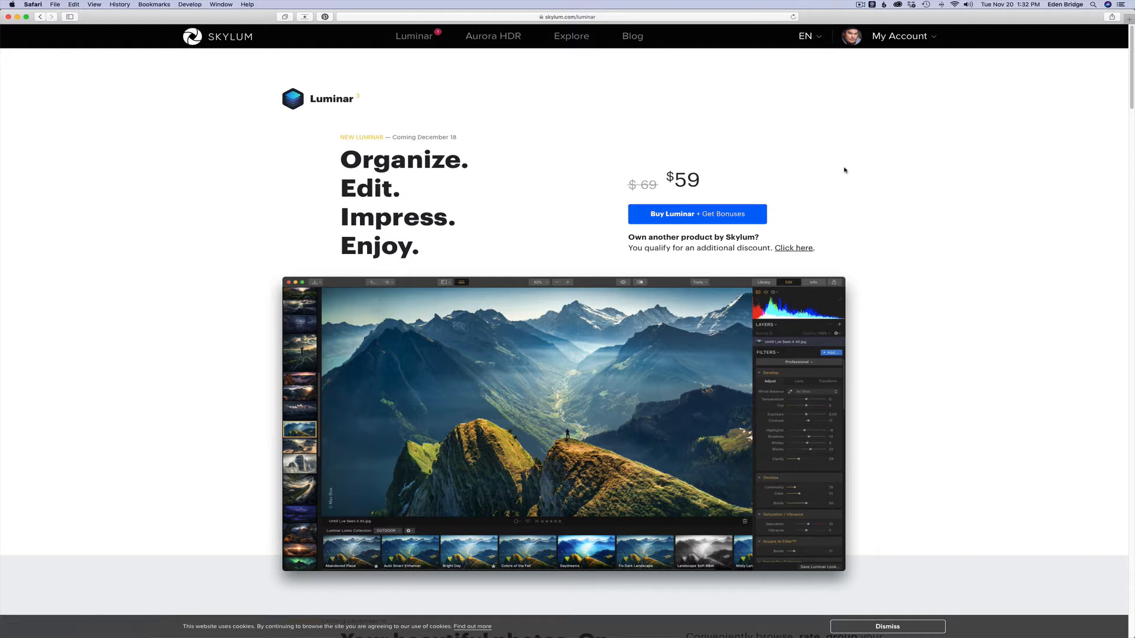
key(ctrl+Left)
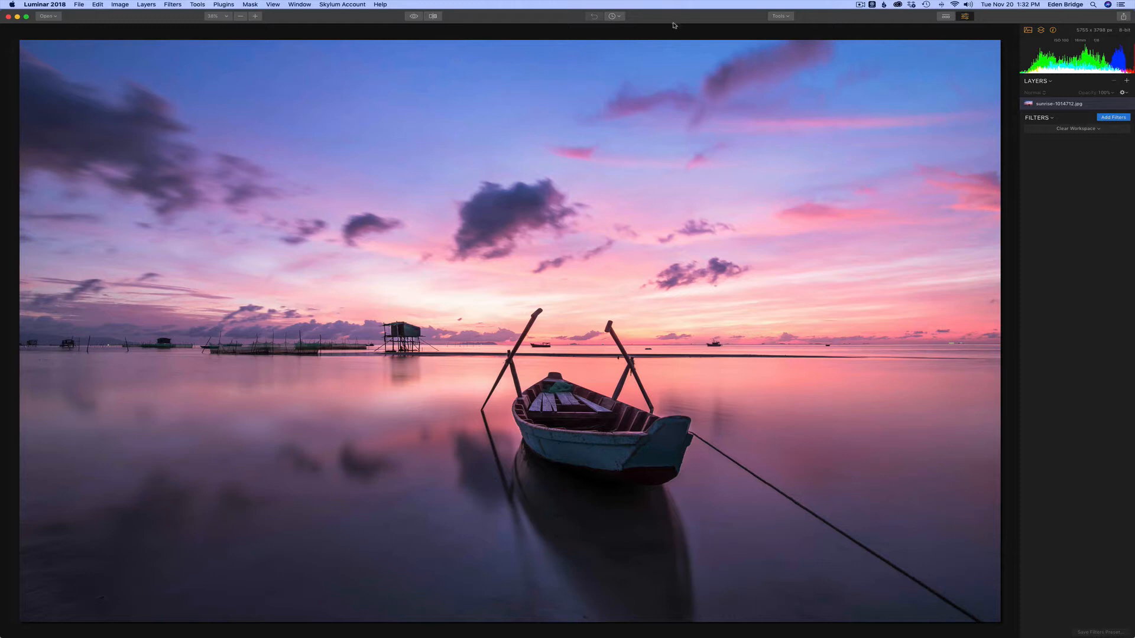
Look through the photo's edit history and restore its most recent state, sunrise-1014712.jpg: Activated.
click(622, 19)
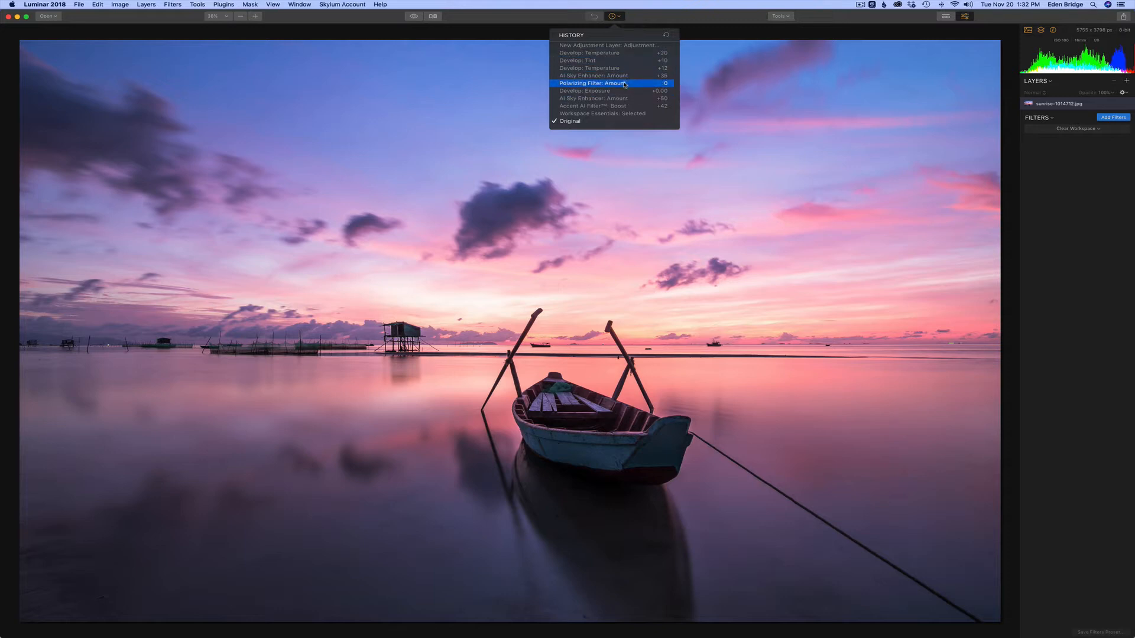
scroll(625, 75, up, 3)
scroll(625, 75, up, 5)
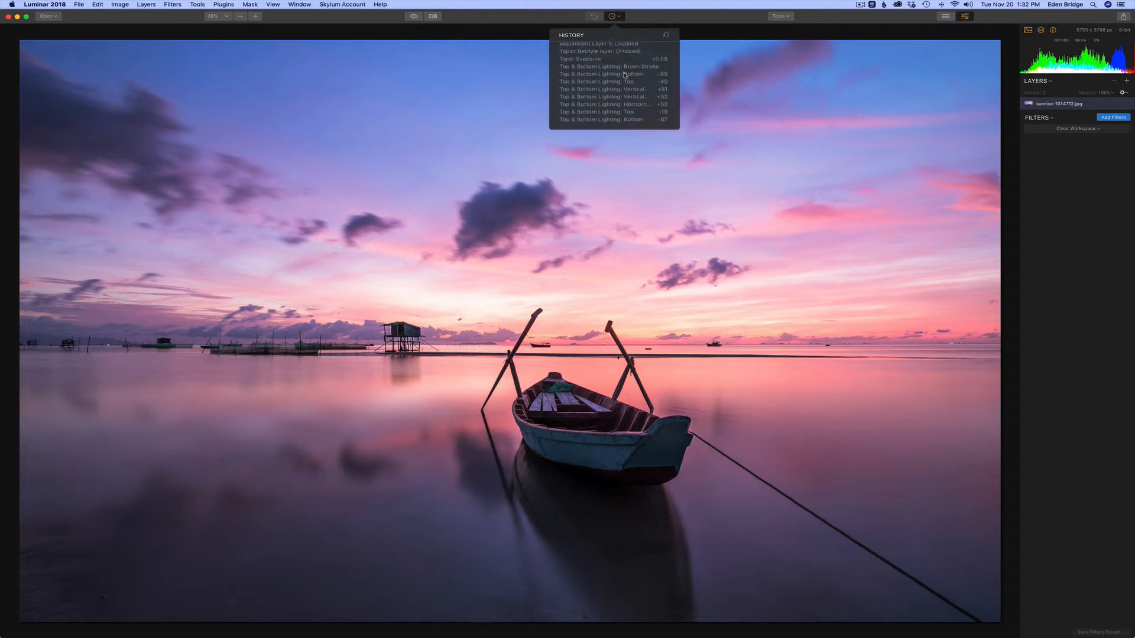
scroll(625, 73, down, 8)
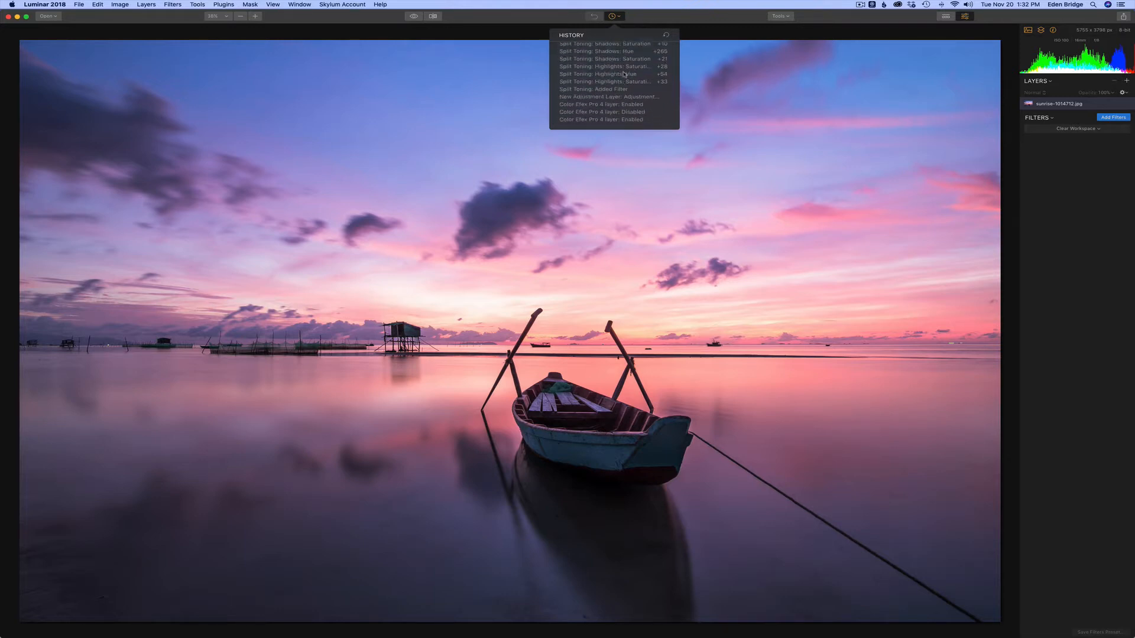
scroll(625, 75, up, 10)
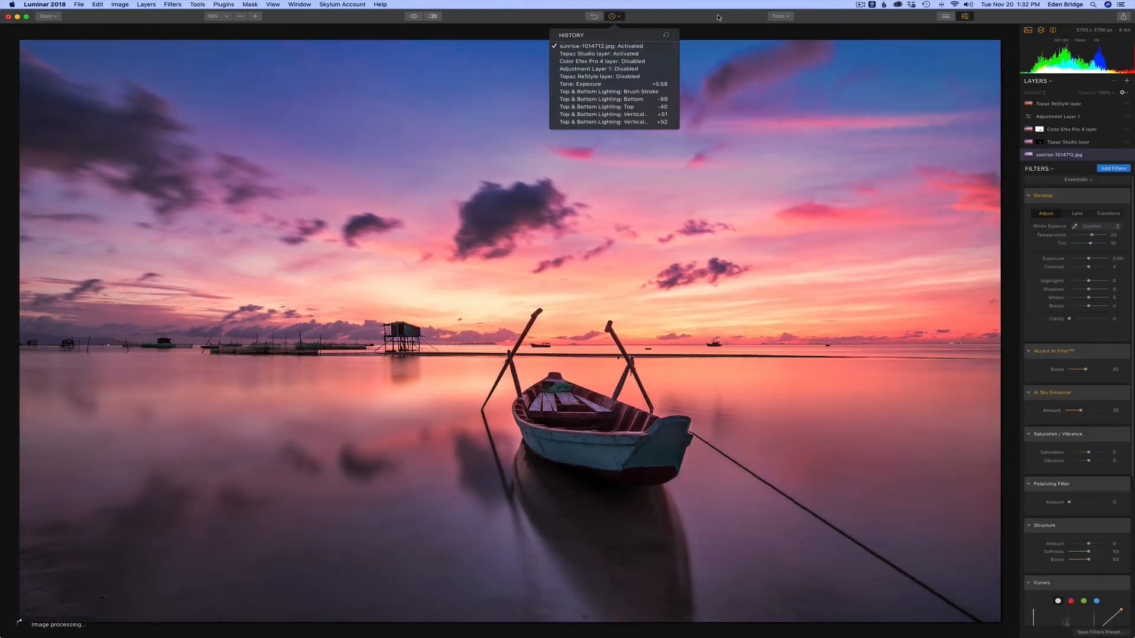
click(724, 18)
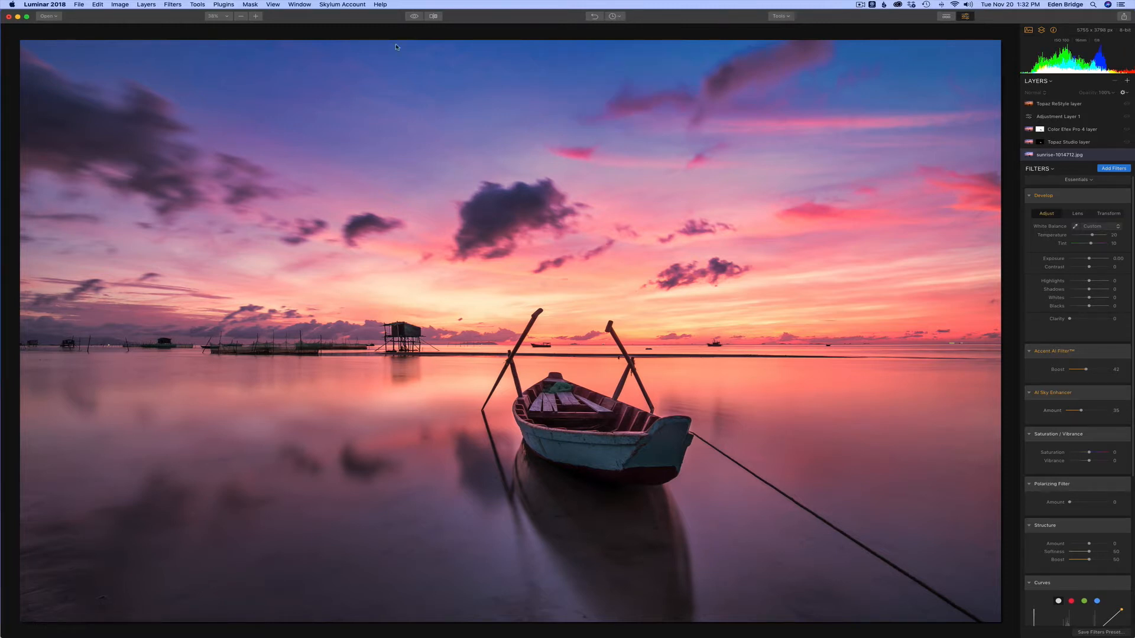
Compare the edited photo with its original by toggling the before view.
click(414, 17)
click(414, 18)
click(414, 17)
click(415, 19)
Review the external plug-ins available for the photo, including the additional Topaz, DxO and Efex entries.
click(224, 4)
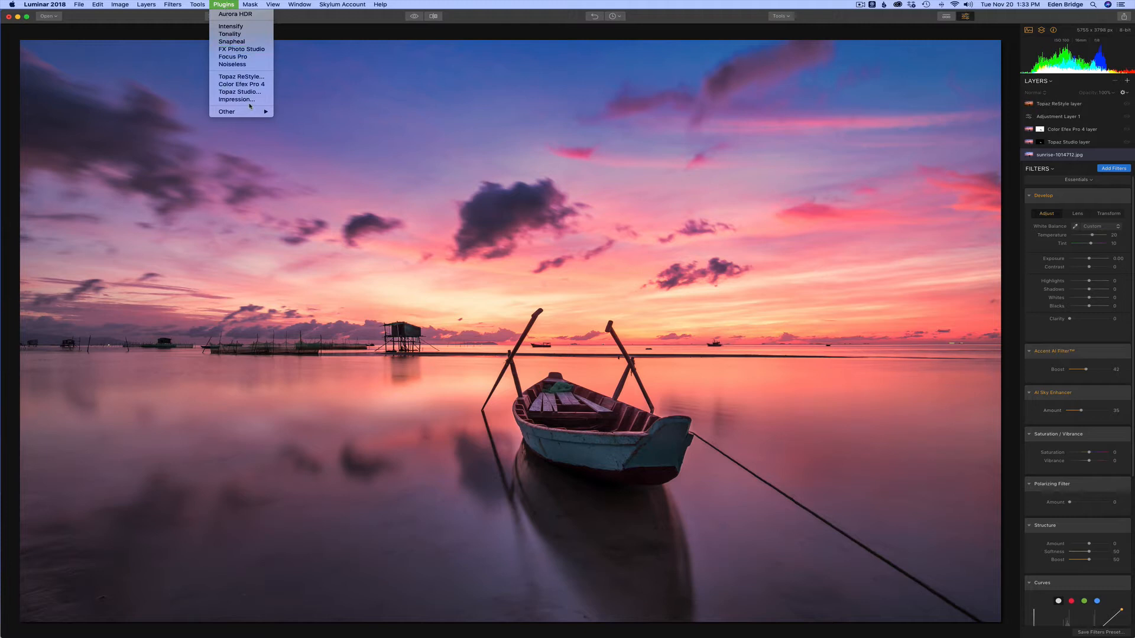
mouse_move(253, 113)
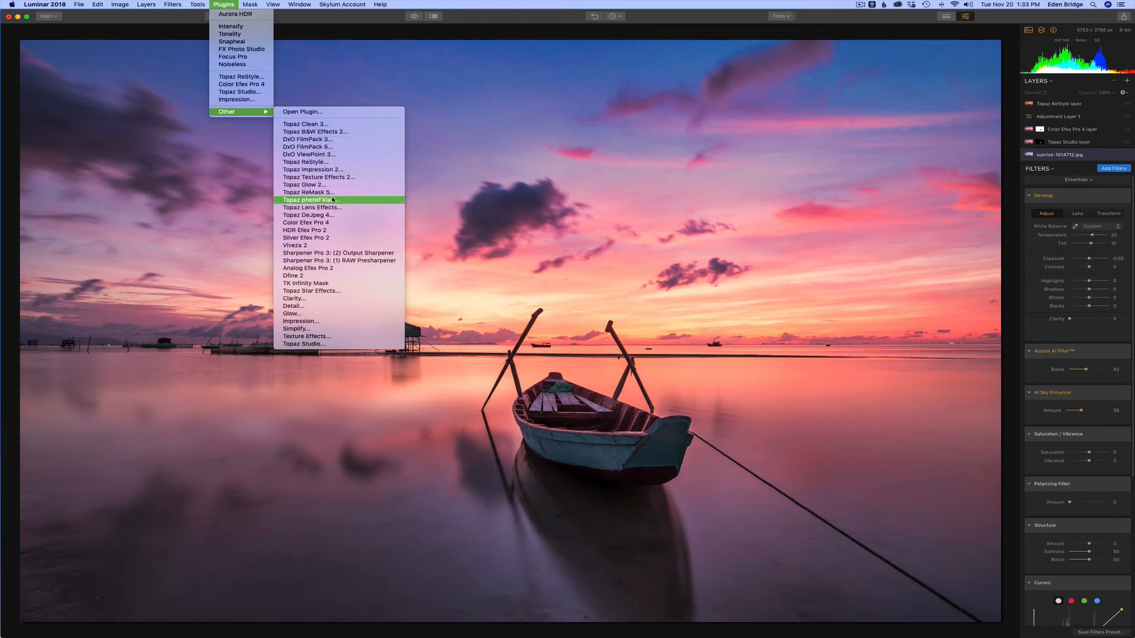
click(333, 200)
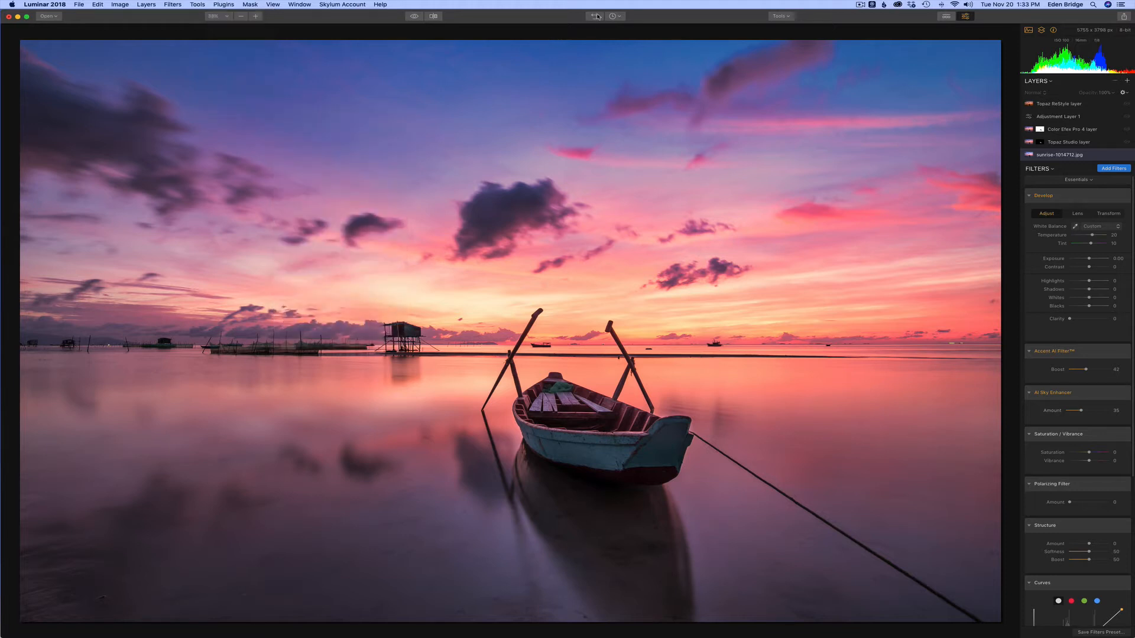
Reset the photo's edit history to the original and load the Quick & Awesome filter workspace.
click(616, 16)
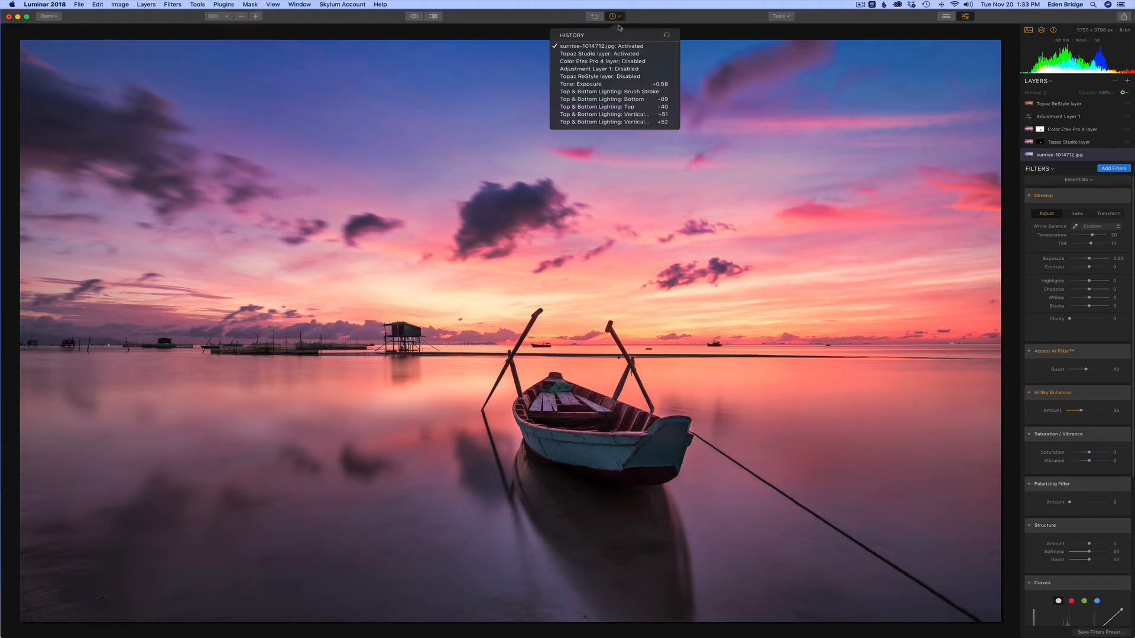
click(668, 36)
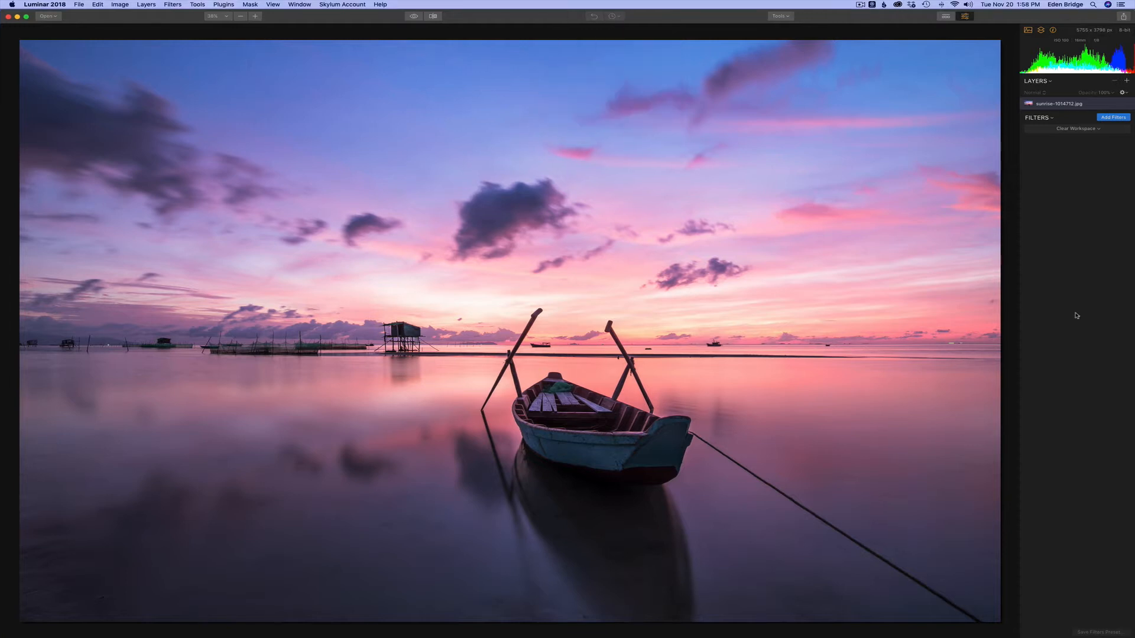
click(1089, 130)
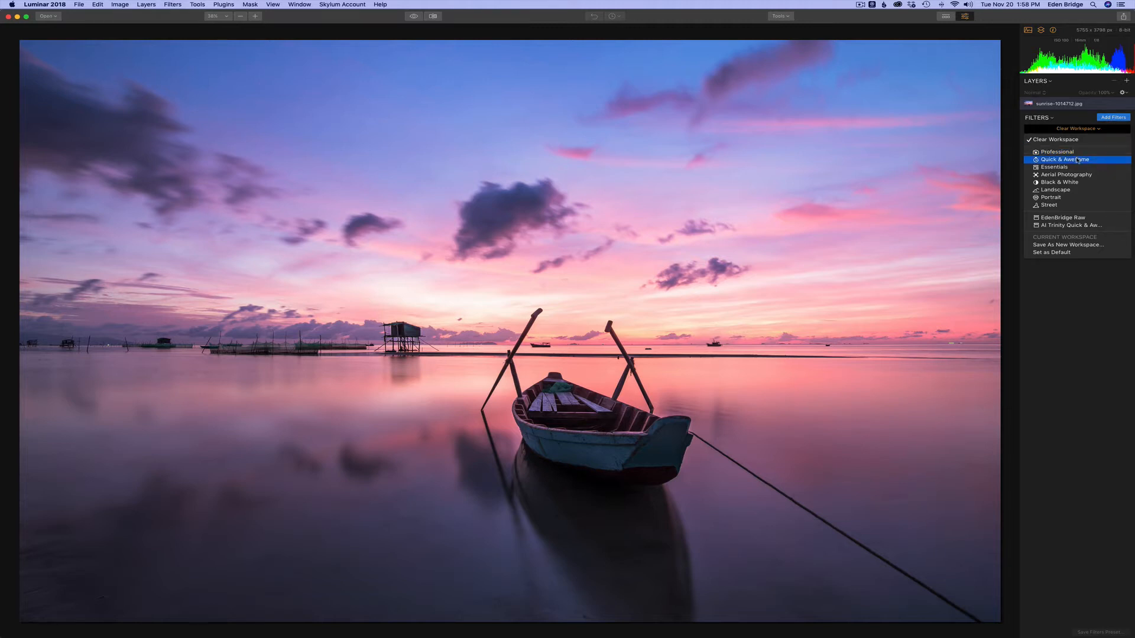
click(1077, 160)
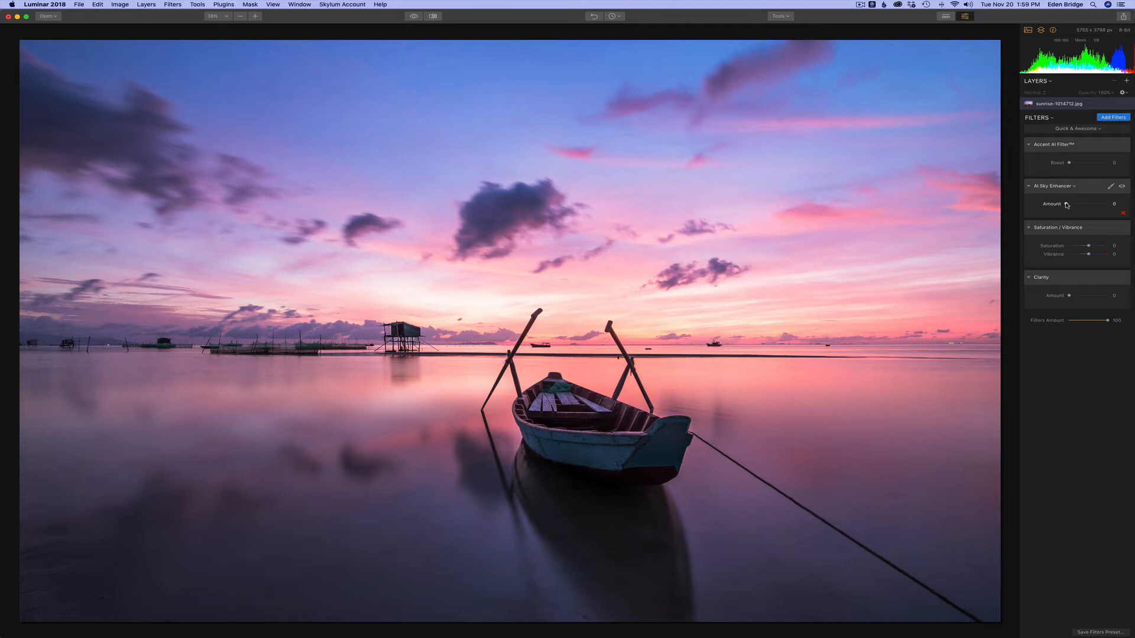
Set the AI Sky Enhancer amount to about 38 and the Accent AI Filter boost to 42.
mouse_move(1067, 205)
mouse_down()
mouse_move(1097, 204)
mouse_move(1087, 205)
mouse_up()
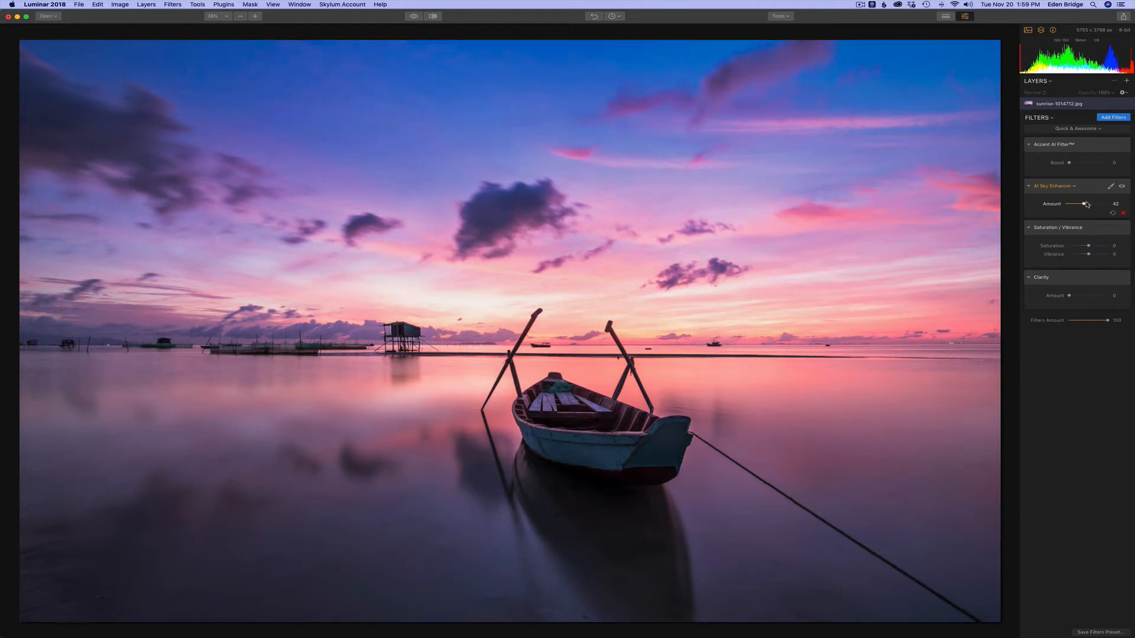
drag(1087, 204, 1085, 205)
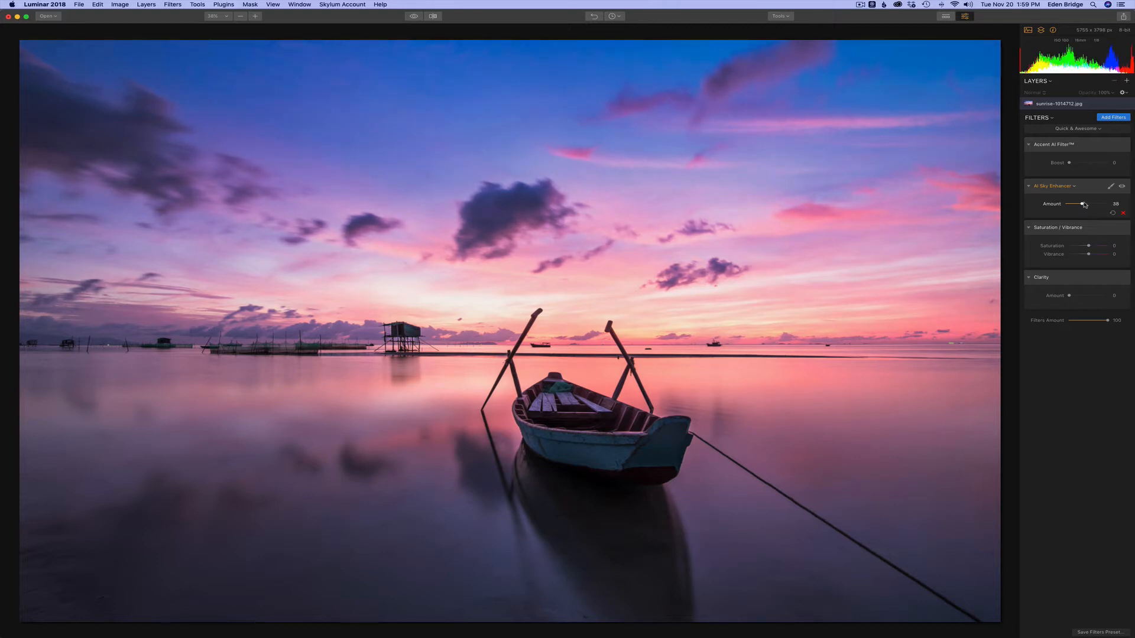
drag(1085, 205, 1086, 206)
drag(1069, 163, 1089, 167)
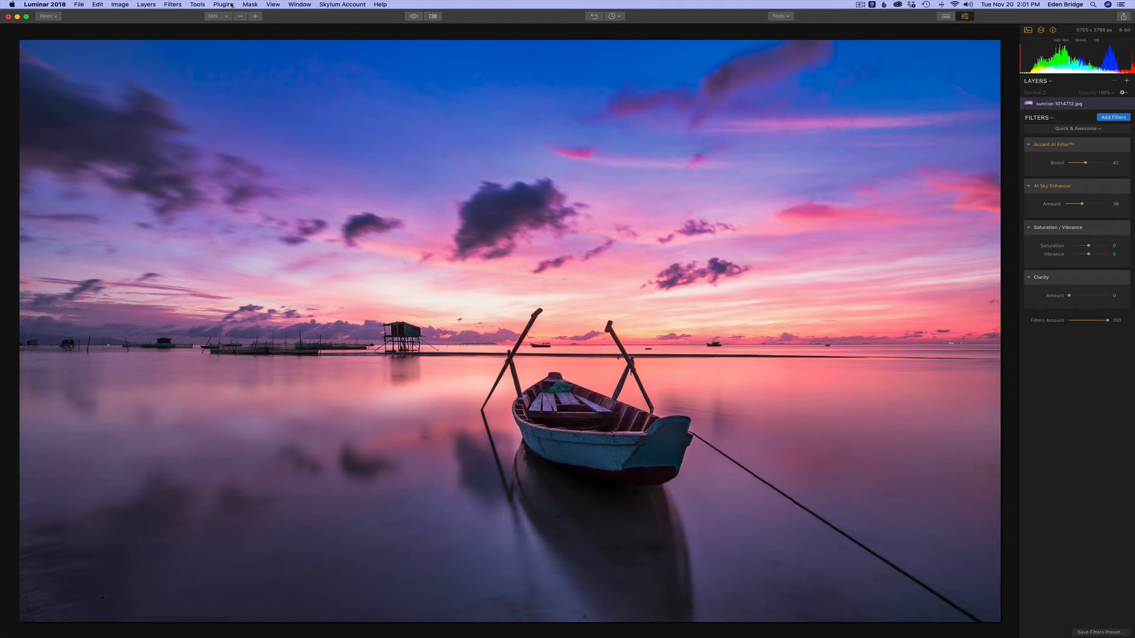
Send the photo to the Topaz Studio plug-in and add a Precision Detail adjustment.
click(230, 6)
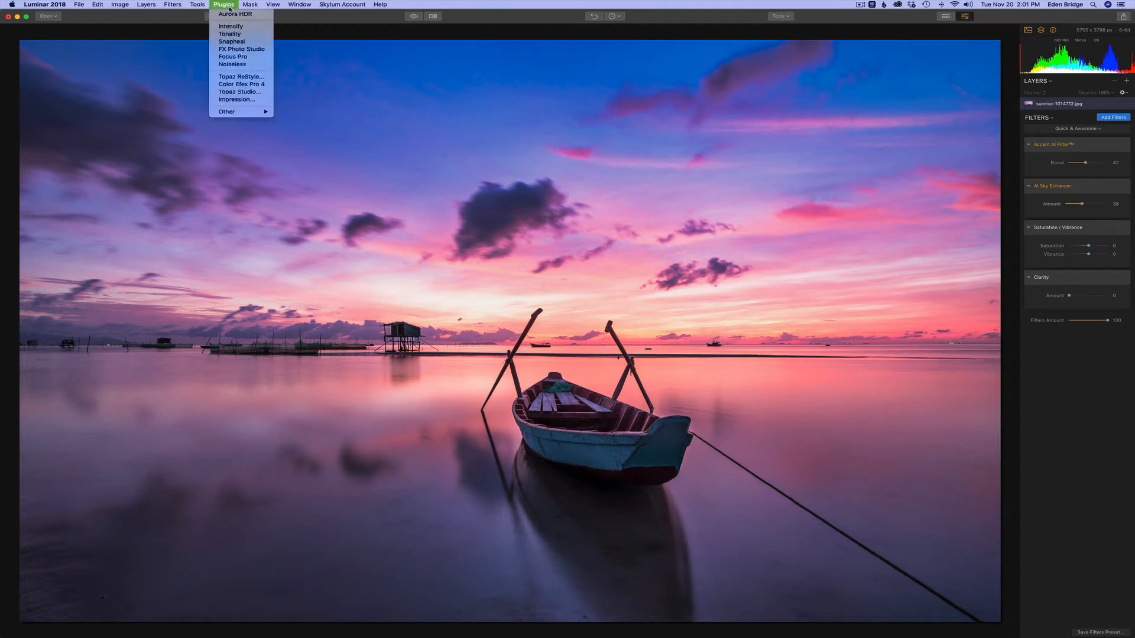
mouse_move(244, 114)
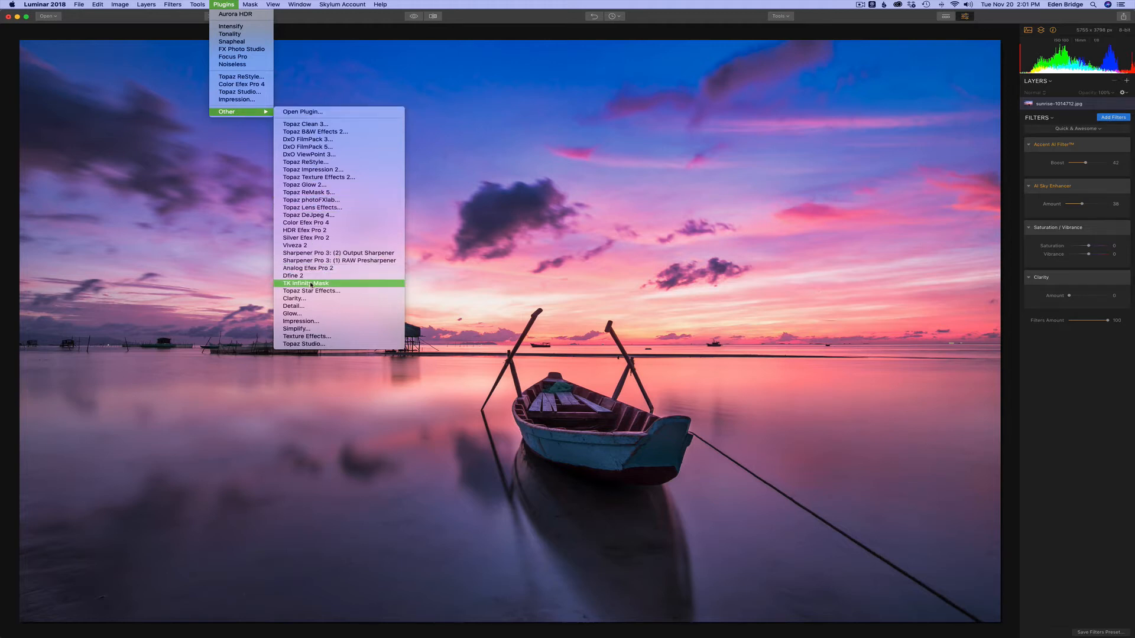
click(311, 344)
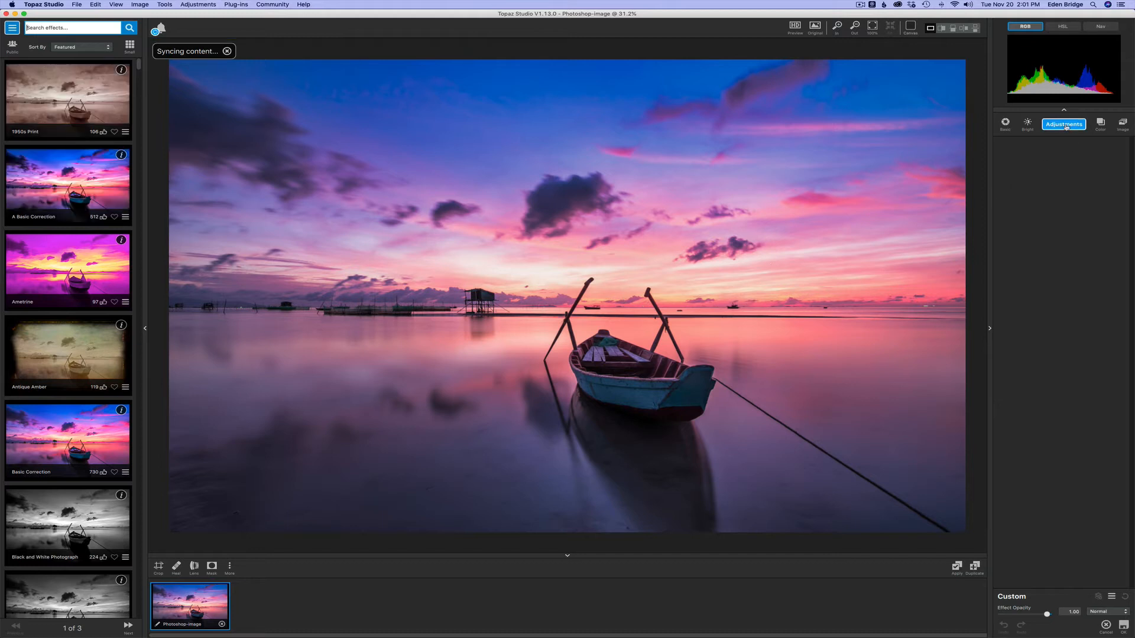
click(1064, 125)
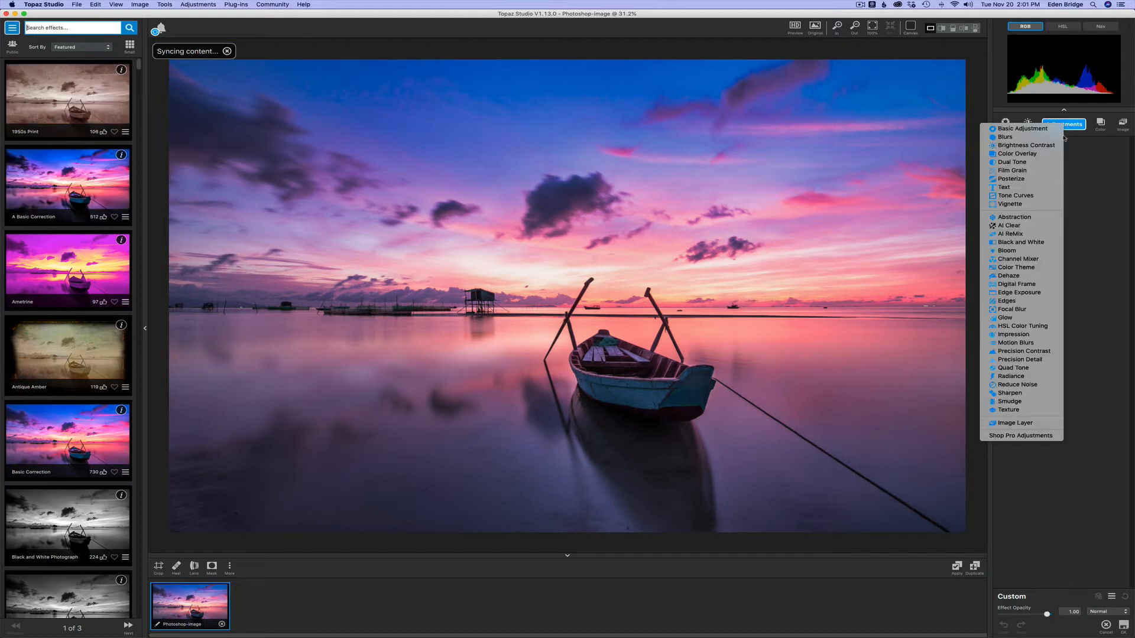
click(1020, 360)
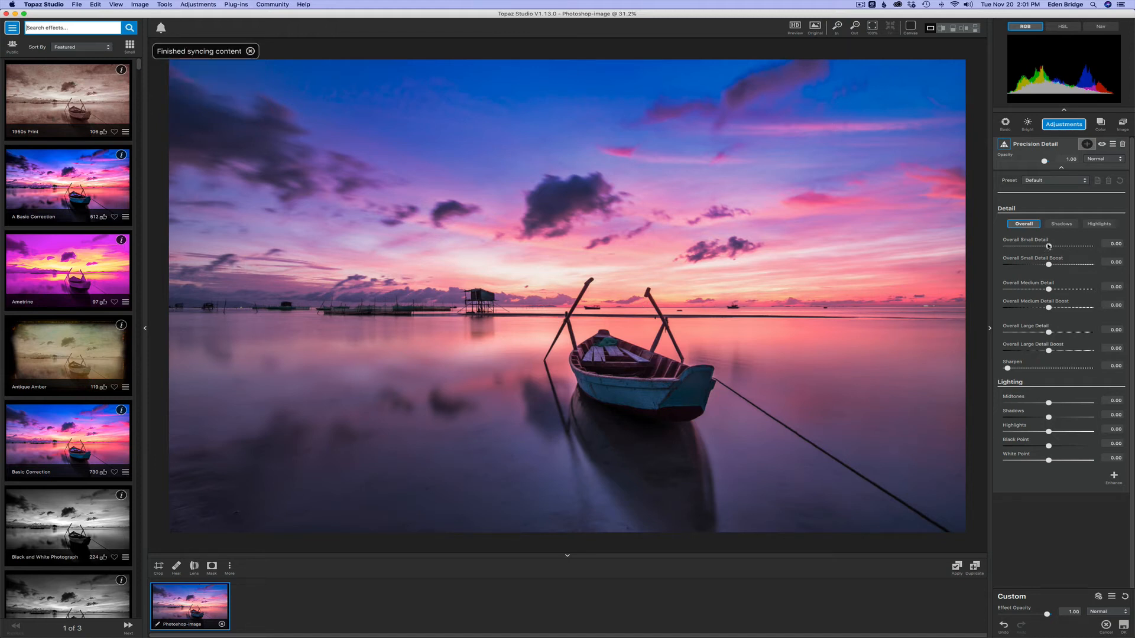
Set Overall Small Detail to 0.52, its boost to 0.12, Medium Detail to 0.18 and Large Detail to 0.08, and apply the result to Luminar.
drag(1049, 246, 1070, 246)
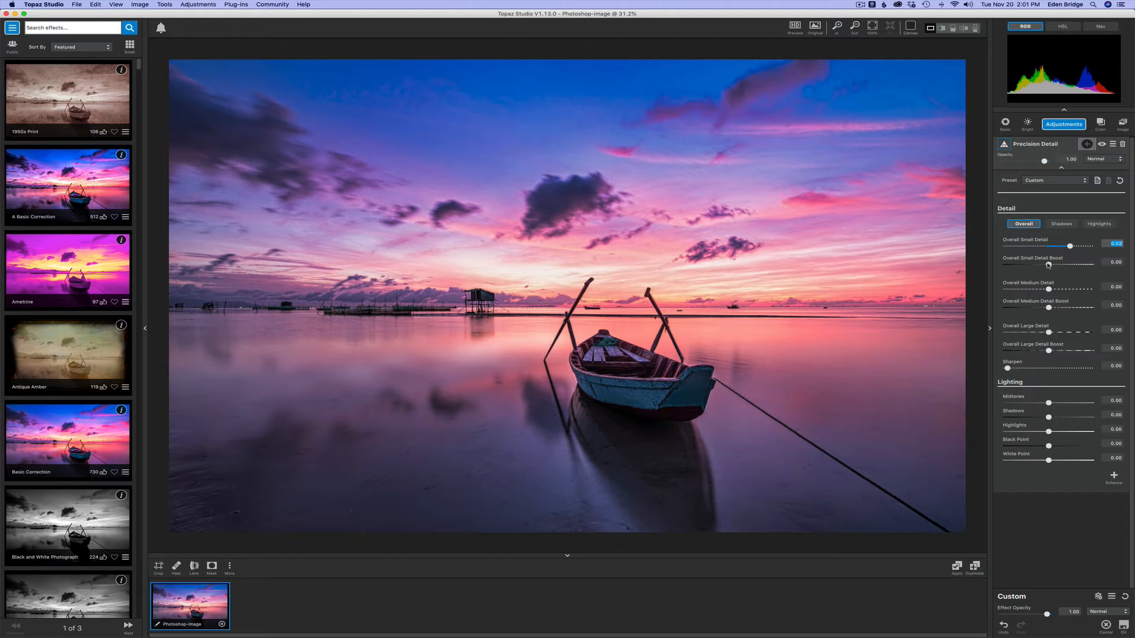
drag(1049, 265, 1056, 289)
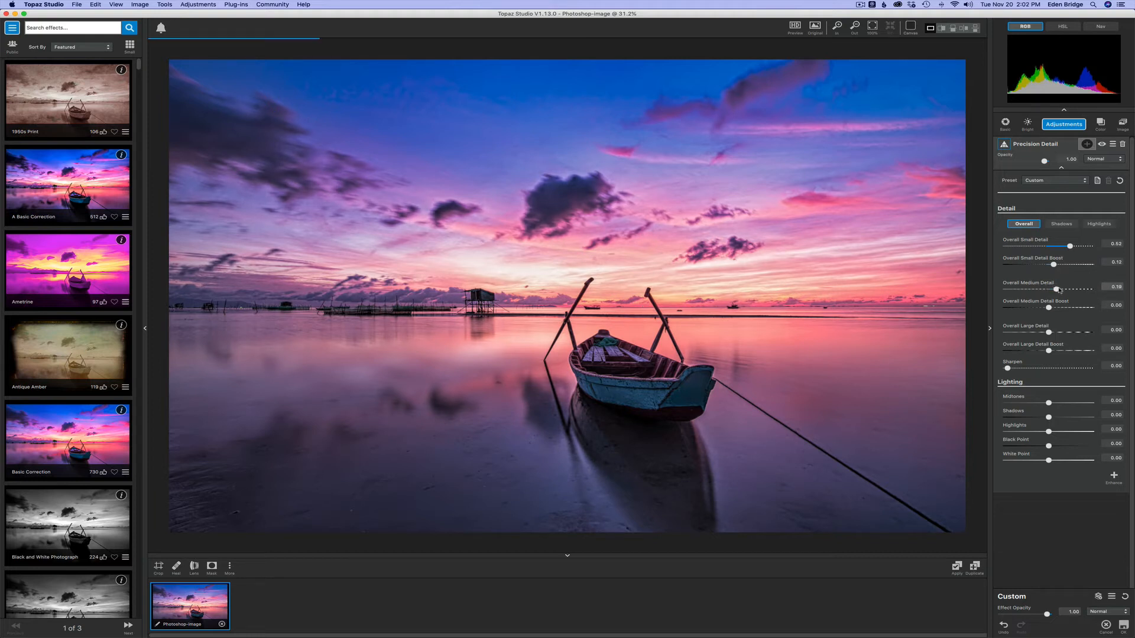
click(1052, 333)
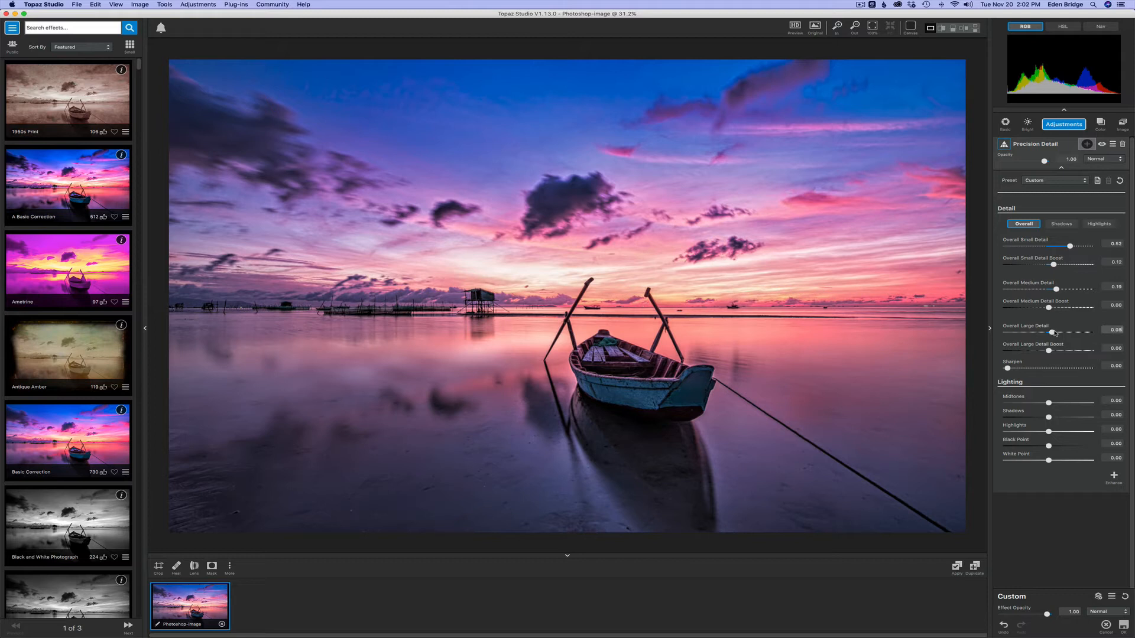
click(1124, 628)
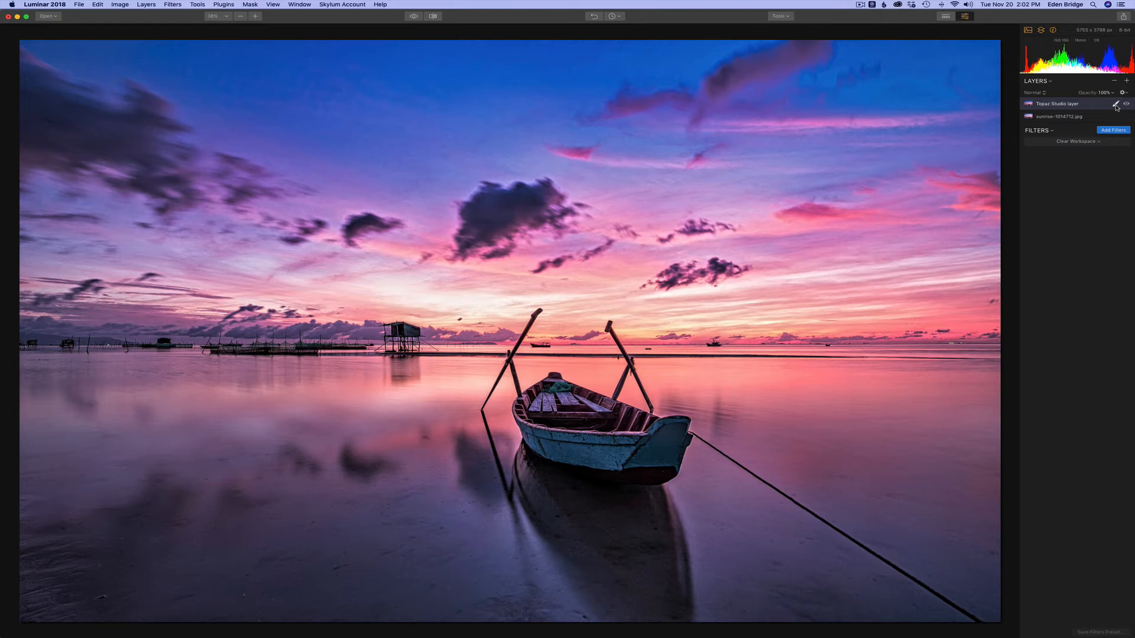
Start a brush mask on the Topaz Studio layer in paint mode and set the brush size to 52.
click(1117, 105)
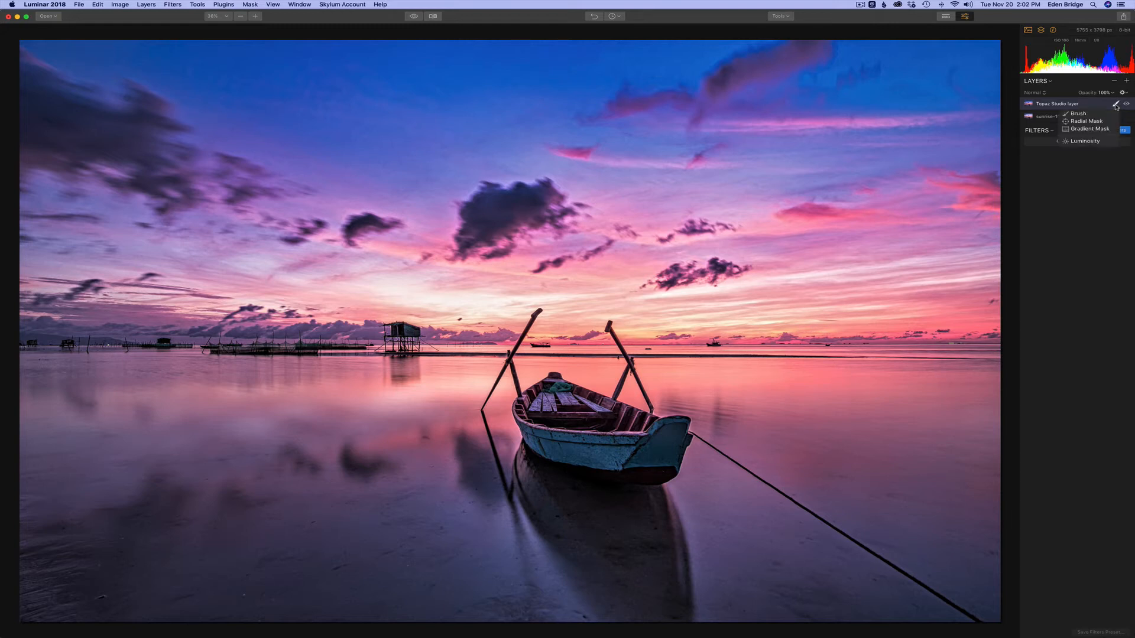
click(1082, 116)
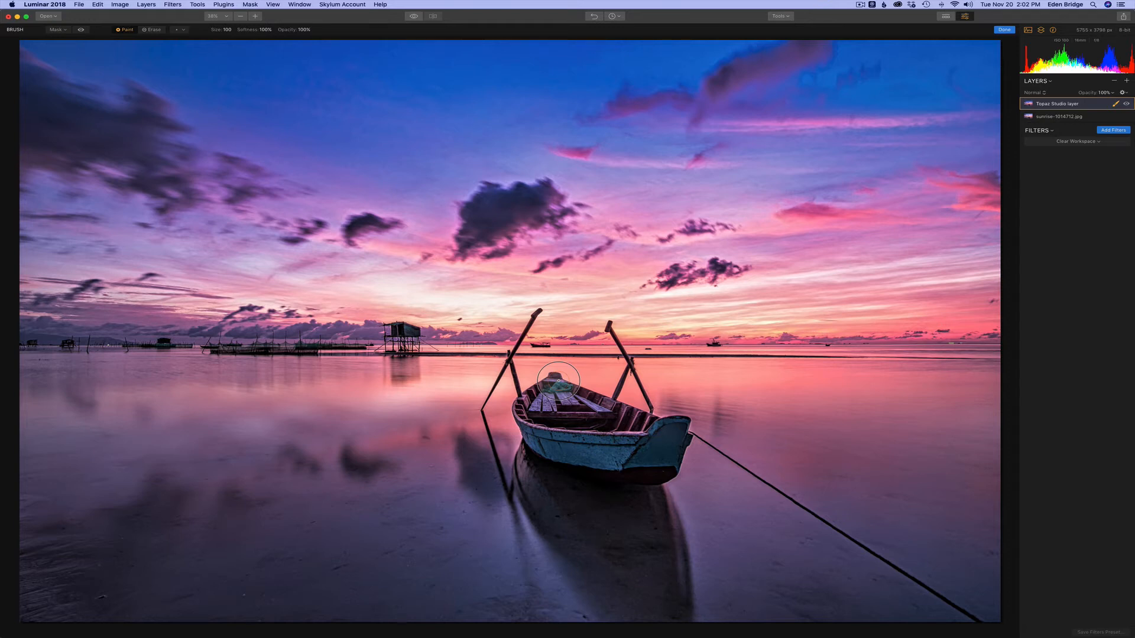
key(bracketright)
key(bracketright)
key(bracketright)
key(bracketright)
key(bracketright)
key(bracketright)
key(bracketright)
key(bracketright)
key(bracketright)
key(bracketright)
key(bracketright)
key(bracketright)
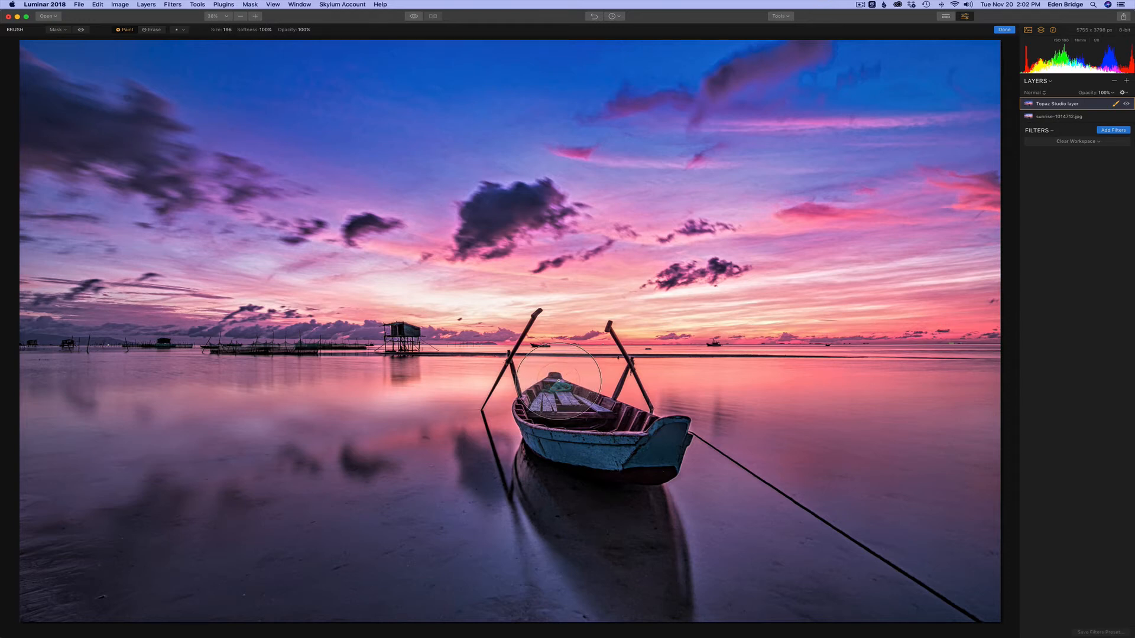
key(bracketright)
key(bracketright)
key(bracketright)
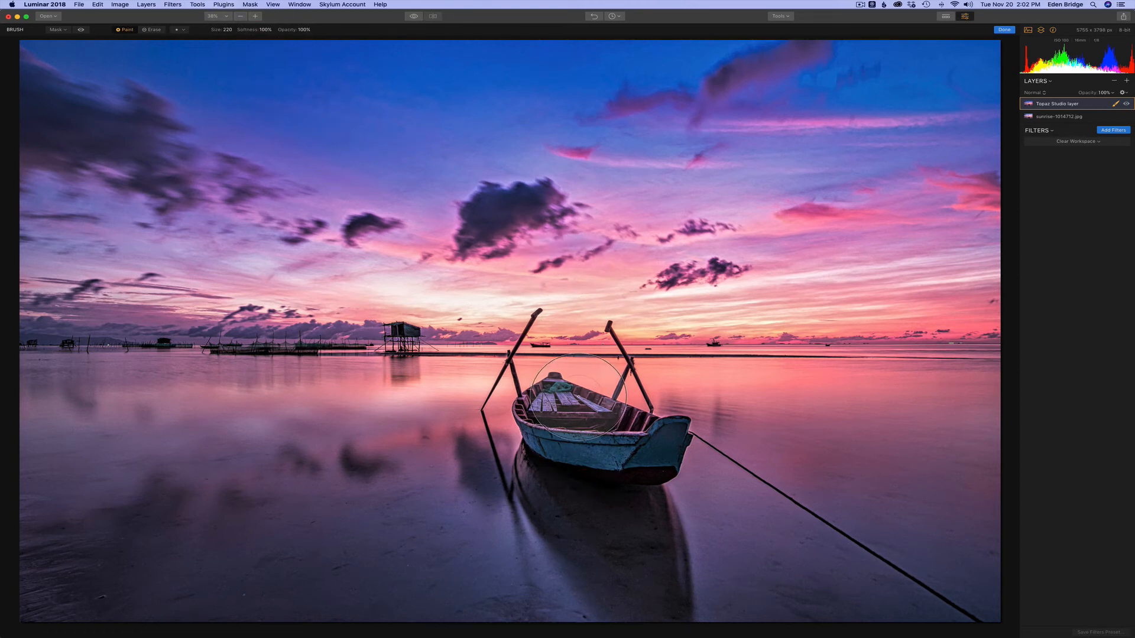
key(bracketleft)
key(bracketleft)
key(bracketleft)
key(bracketleft)
key(bracketleft)
key(bracketleft)
key(bracketleft)
key(bracketleft)
key(bracketleft)
key(bracketleft)
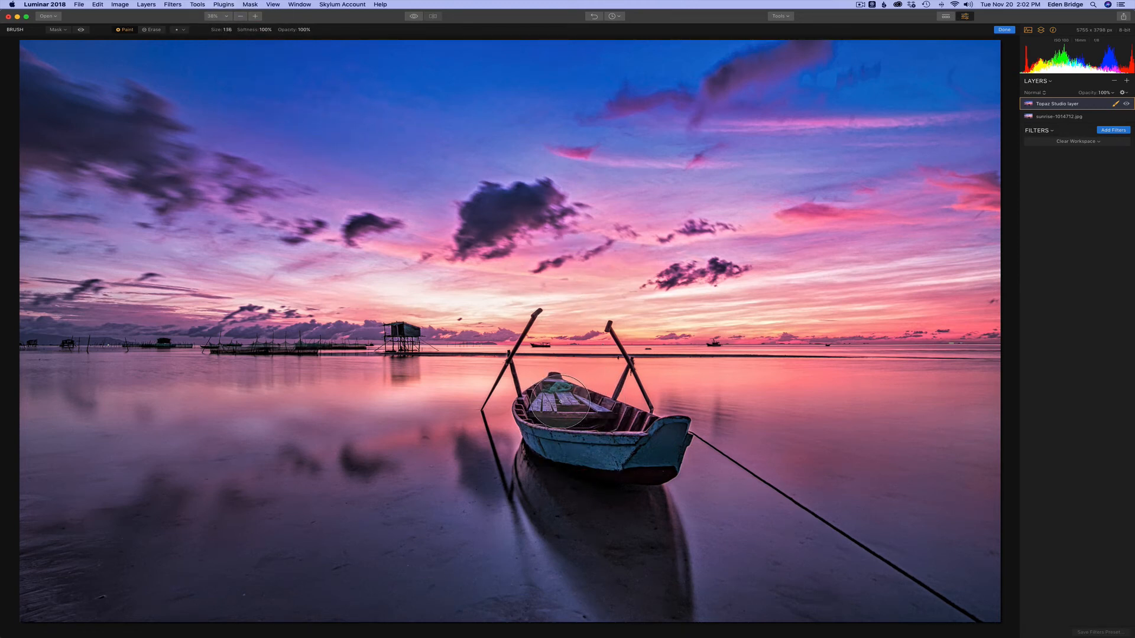
key(bracketleft)
key(bracketleft)
key(bracketleft)
key(bracketleft)
key(bracketleft)
key(bracketleft)
key(bracketleft)
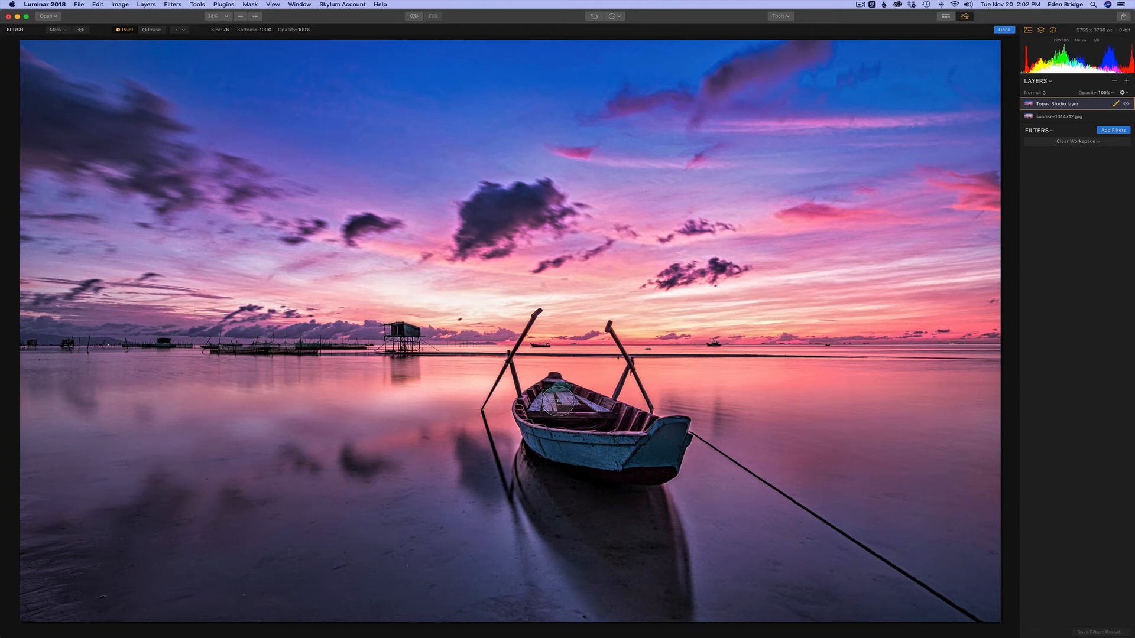
key(bracketleft)
key(bracketleft)
key(bracketleft)
key(bracketleft)
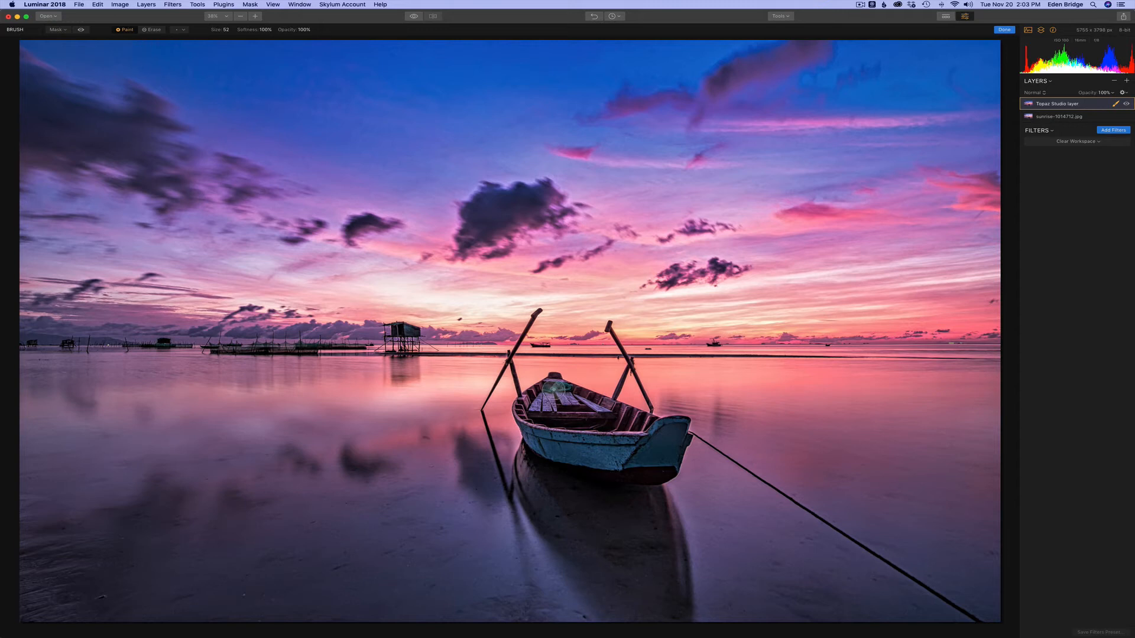
Invert the Topaz Studio layer's mask, paint the detail effect back in over the boat and finish the mask.
key(super+i)
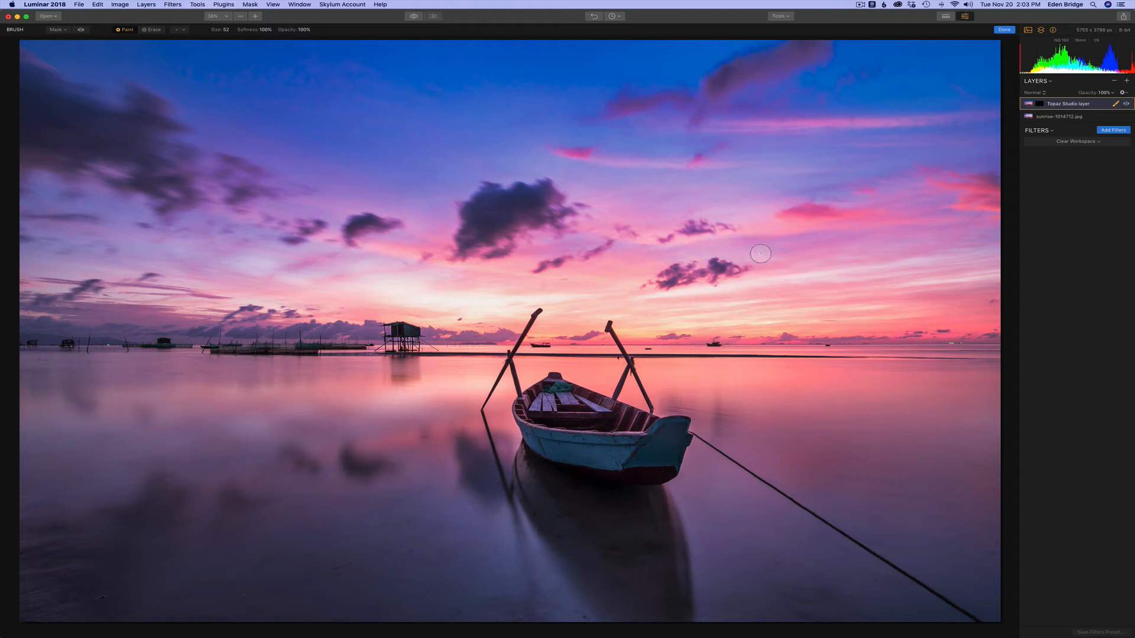
mouse_move(562, 388)
mouse_down()
mouse_move(530, 410)
mouse_move(556, 386)
mouse_move(599, 414)
mouse_move(550, 408)
mouse_move(540, 418)
mouse_move(550, 451)
mouse_move(588, 443)
mouse_move(604, 458)
mouse_move(655, 457)
mouse_move(669, 440)
mouse_move(651, 440)
mouse_move(669, 437)
mouse_move(673, 451)
mouse_move(666, 435)
mouse_move(575, 407)
mouse_move(638, 428)
mouse_move(558, 383)
mouse_move(530, 416)
mouse_move(547, 442)
mouse_move(637, 461)
mouse_move(675, 444)
mouse_move(560, 385)
mouse_move(541, 405)
mouse_move(626, 431)
mouse_move(566, 432)
mouse_move(618, 452)
mouse_move(546, 433)
mouse_up()
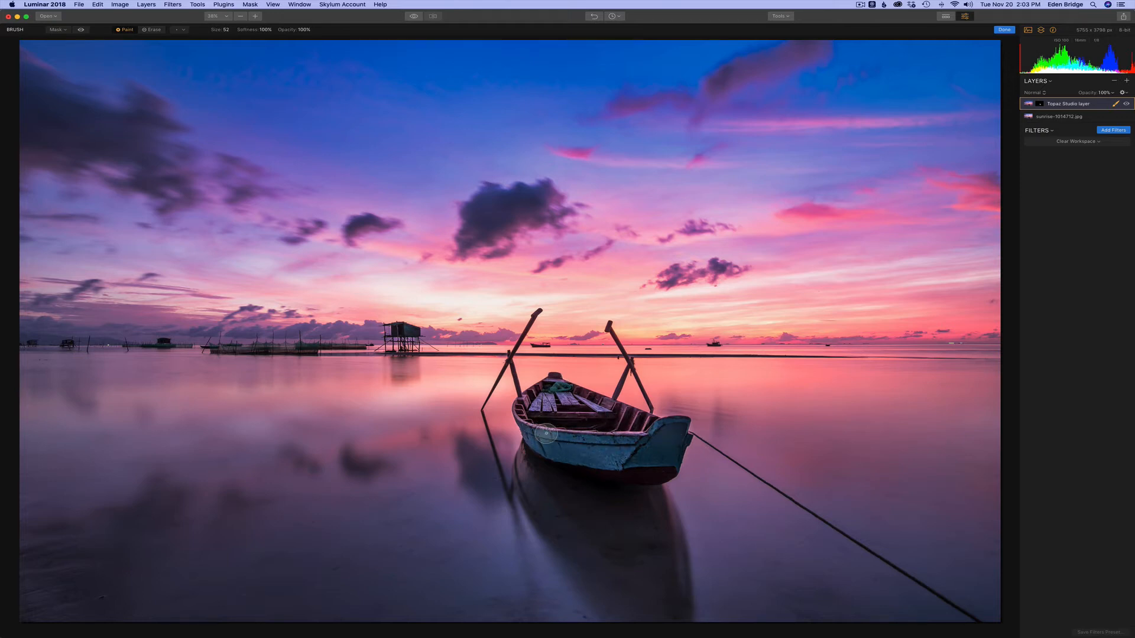
click(1009, 32)
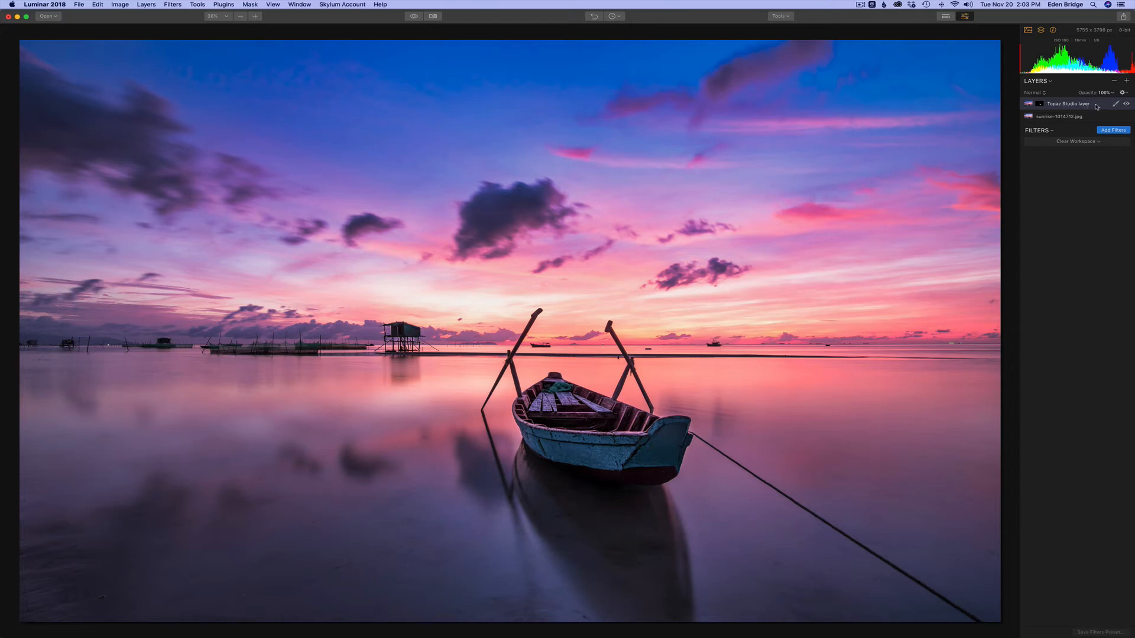
Reduce the Topaz Studio layer's opacity to 92% and compare the photo with and without the layer.
click(1126, 105)
click(1104, 92)
mouse_move(1106, 104)
mouse_down()
mouse_move(1093, 103)
mouse_move(1103, 108)
mouse_up()
click(1127, 104)
Look through the filters catalog, including its issue fixer, creative, professional and utility filters.
click(1115, 131)
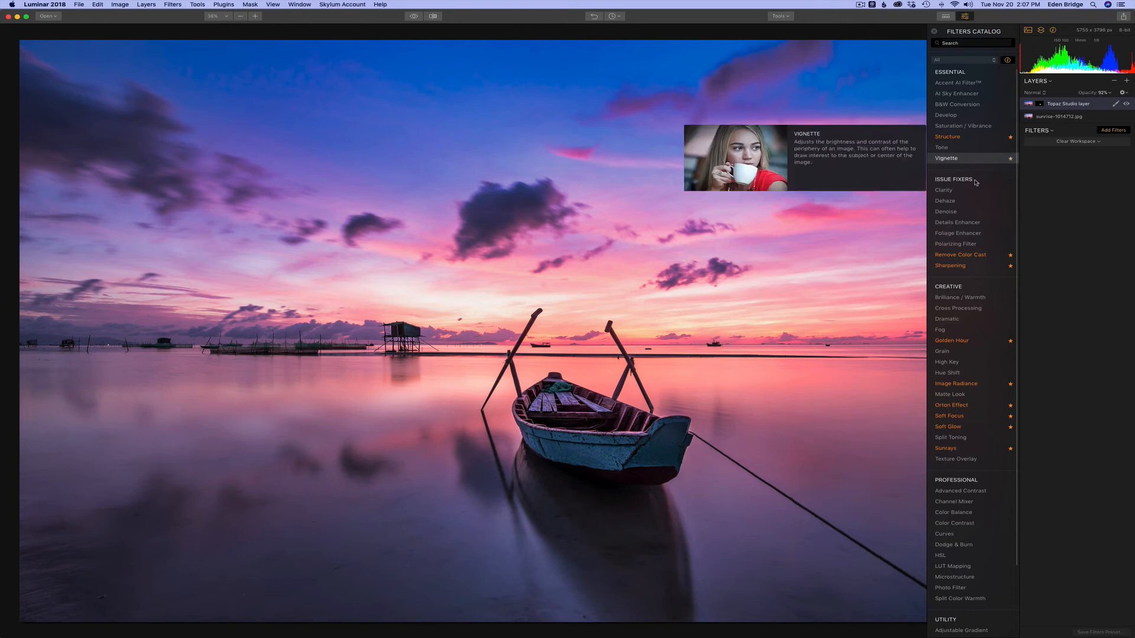
scroll(972, 184, down, 3)
mouse_move(972, 187)
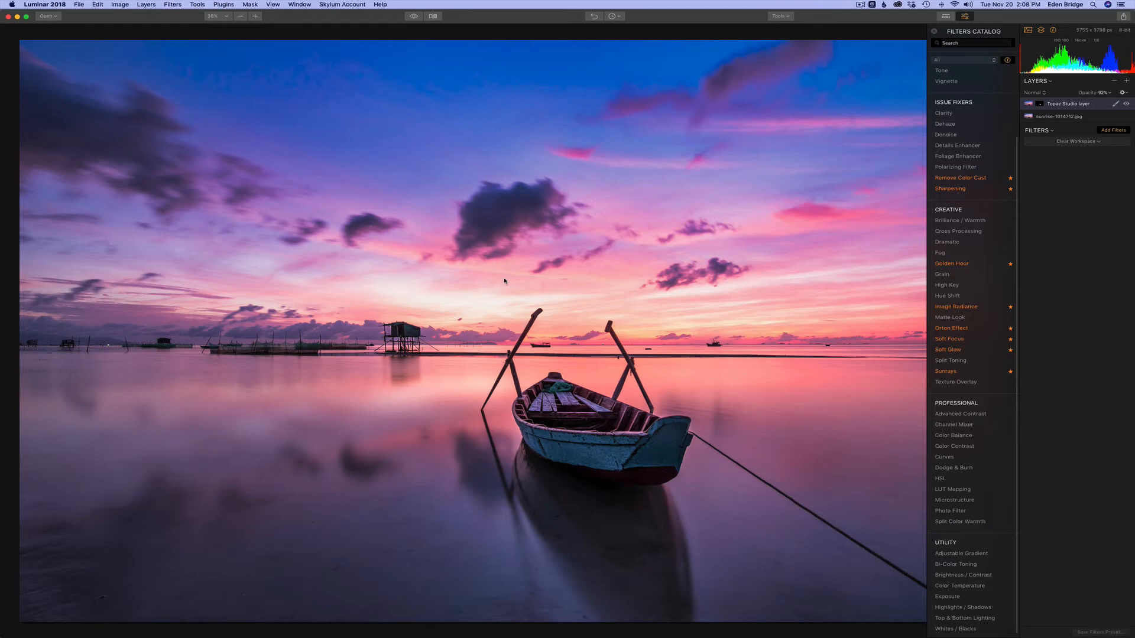
mouse_move(954, 330)
click(1114, 130)
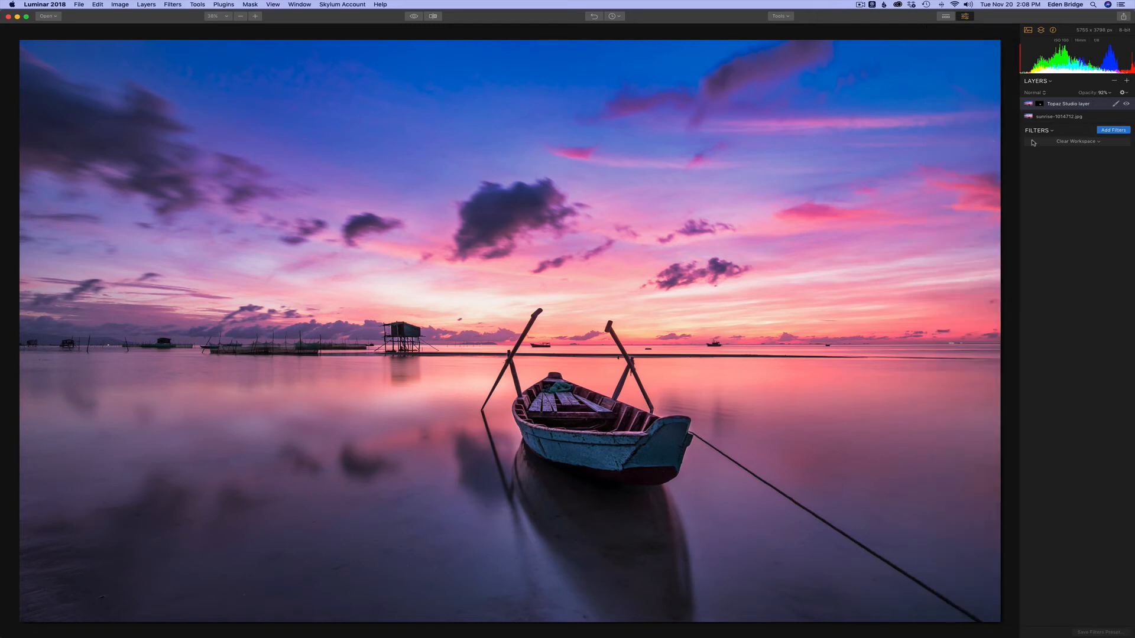
Send the photo to the Color Efex Pro 4 plug-in.
click(224, 5)
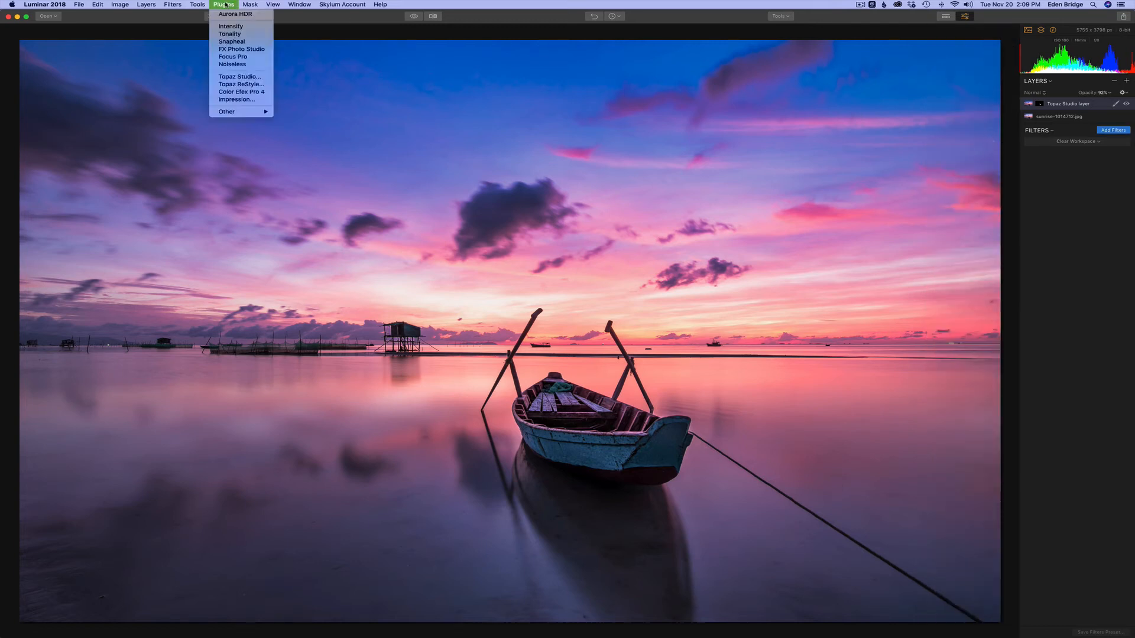
mouse_move(256, 113)
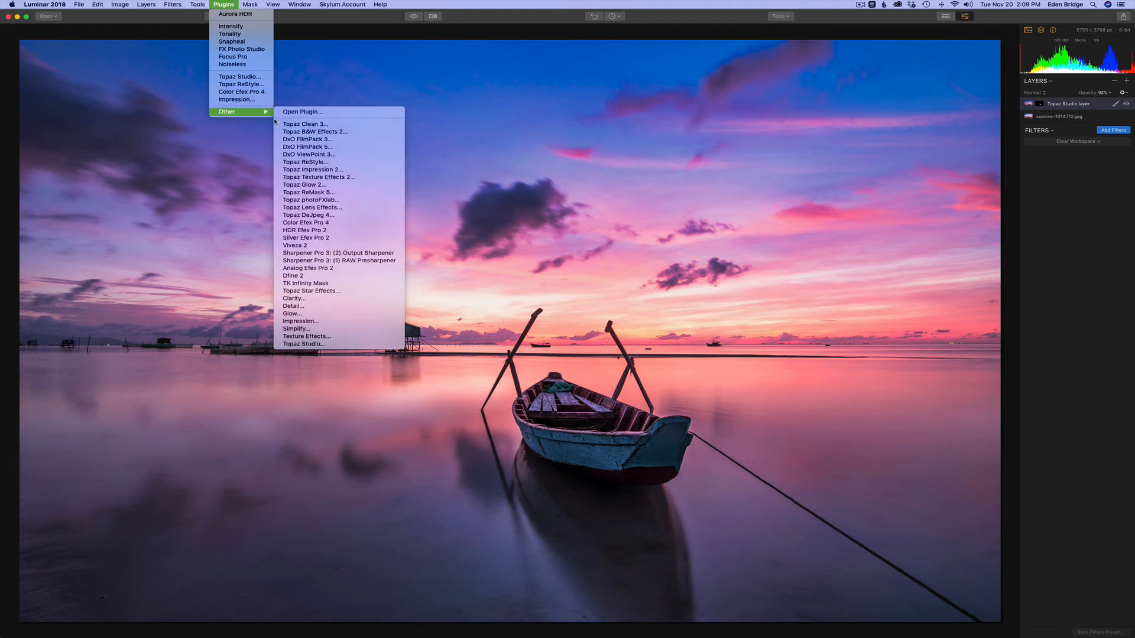
click(317, 223)
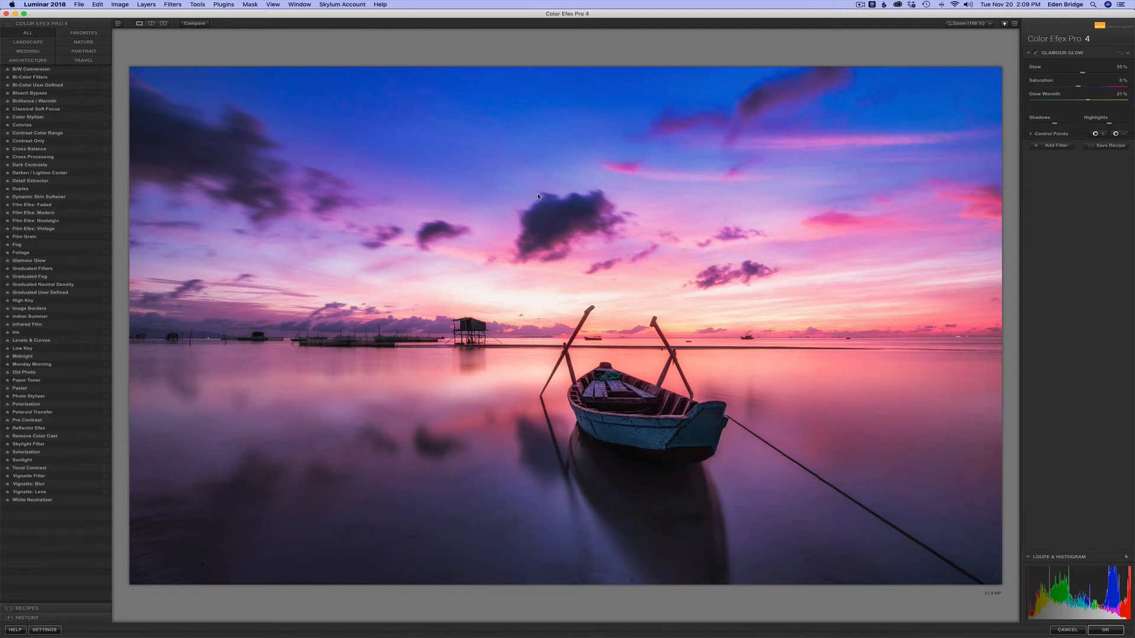
Compare the photo with and without the Glamour Glow filter, then apply the glow as a layer in Luminar.
click(191, 25)
click(191, 24)
click(191, 24)
click(190, 24)
click(191, 24)
click(190, 24)
click(191, 24)
click(190, 24)
click(1105, 630)
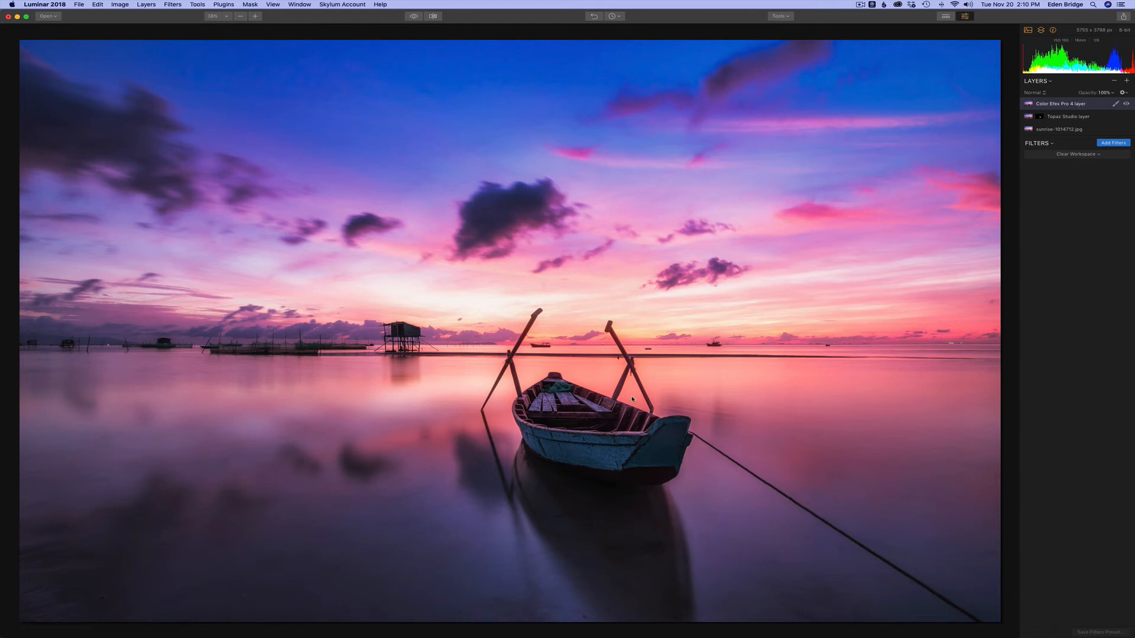
Erase the Color Efex Pro 4 layer's glow from the boat with a brush mask and compare the layer's effect.
click(1116, 105)
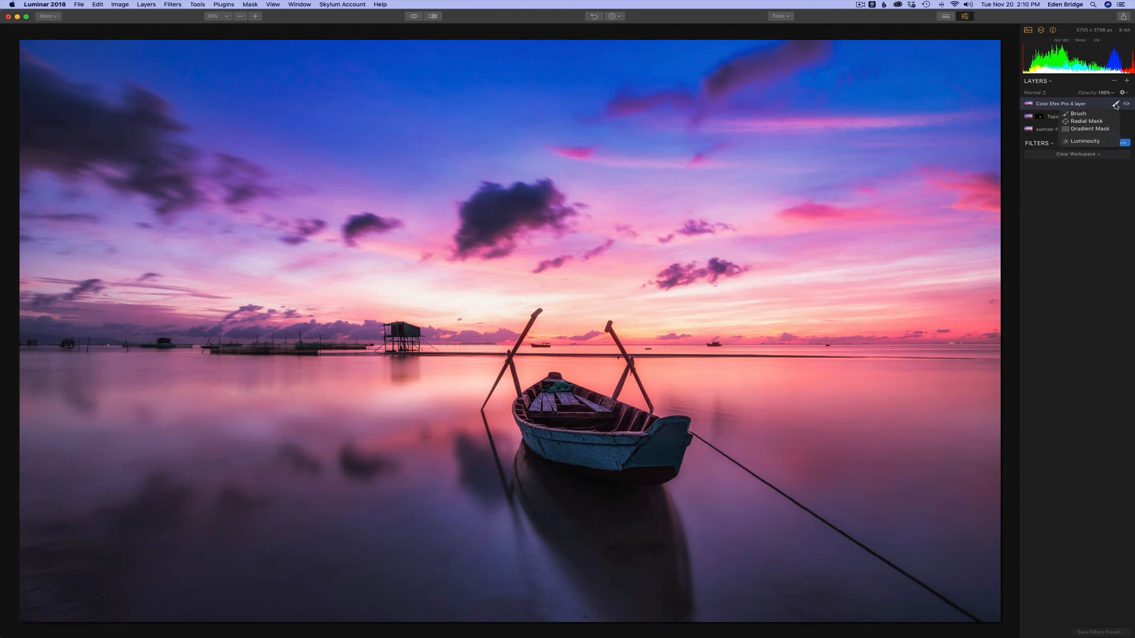
click(1079, 114)
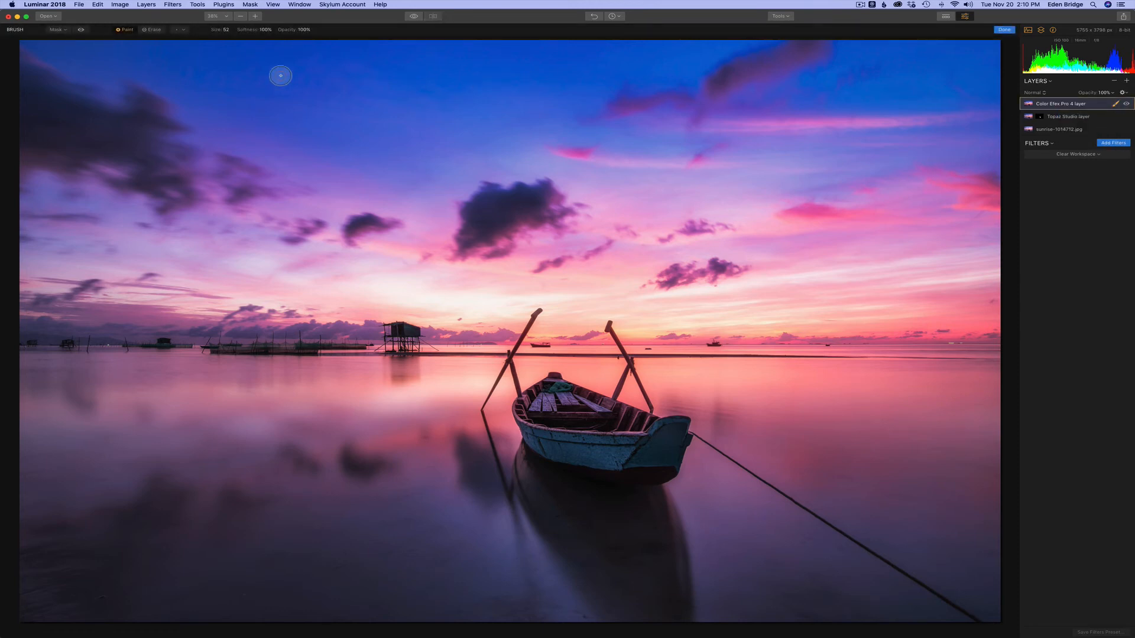
click(152, 30)
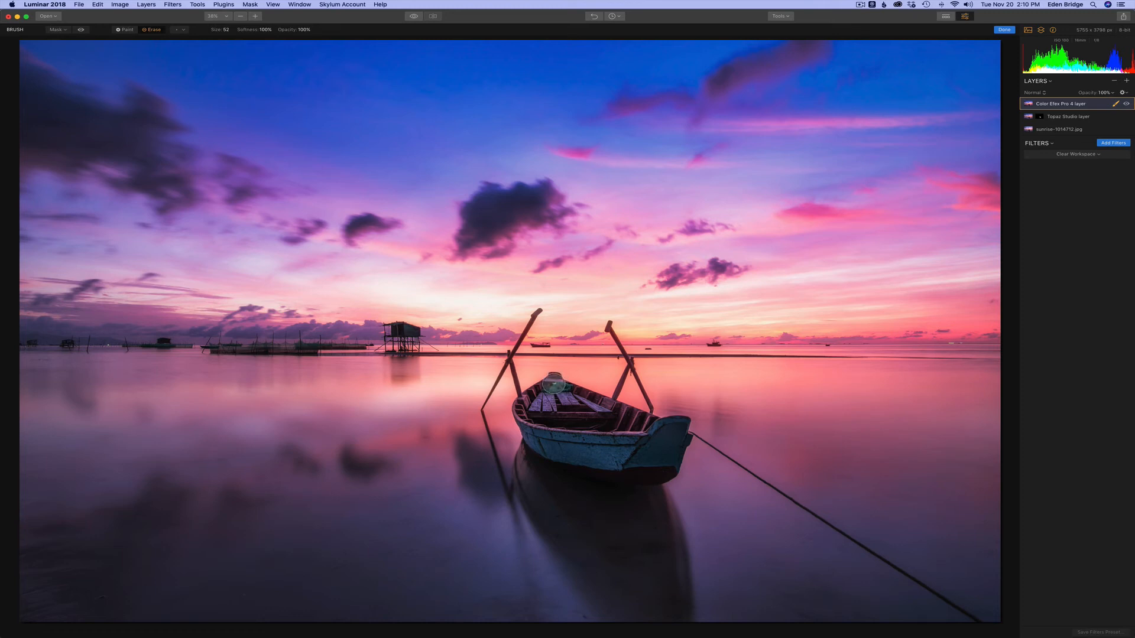
mouse_move(554, 382)
mouse_down()
mouse_move(528, 412)
mouse_move(542, 417)
mouse_up()
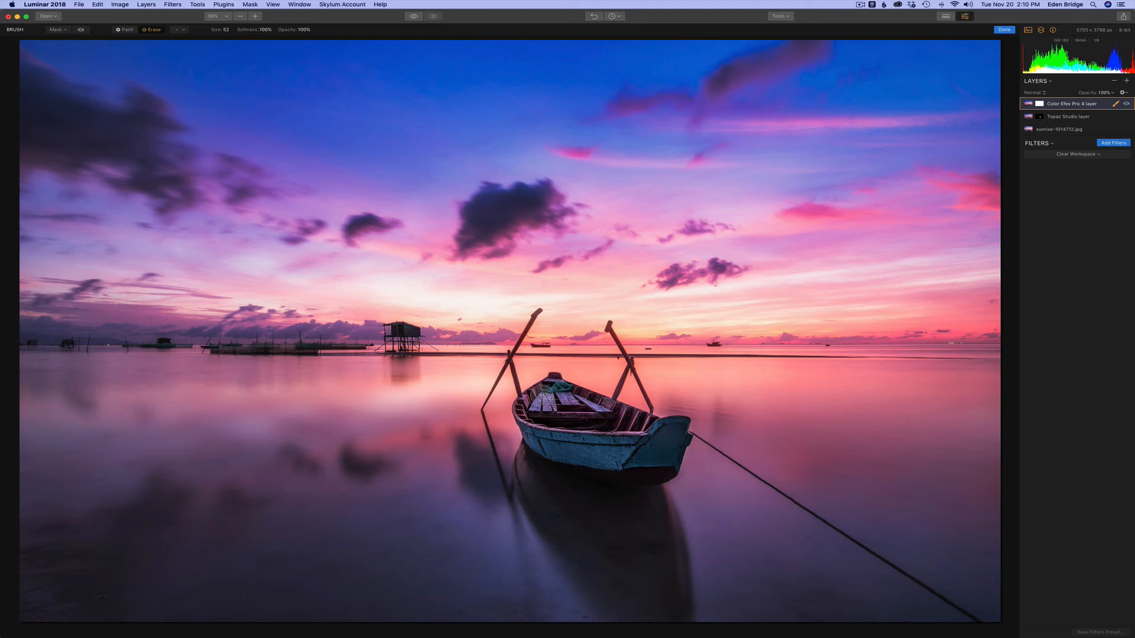
mouse_move(585, 407)
mouse_down()
mouse_move(621, 422)
mouse_move(606, 410)
mouse_move(598, 435)
mouse_up()
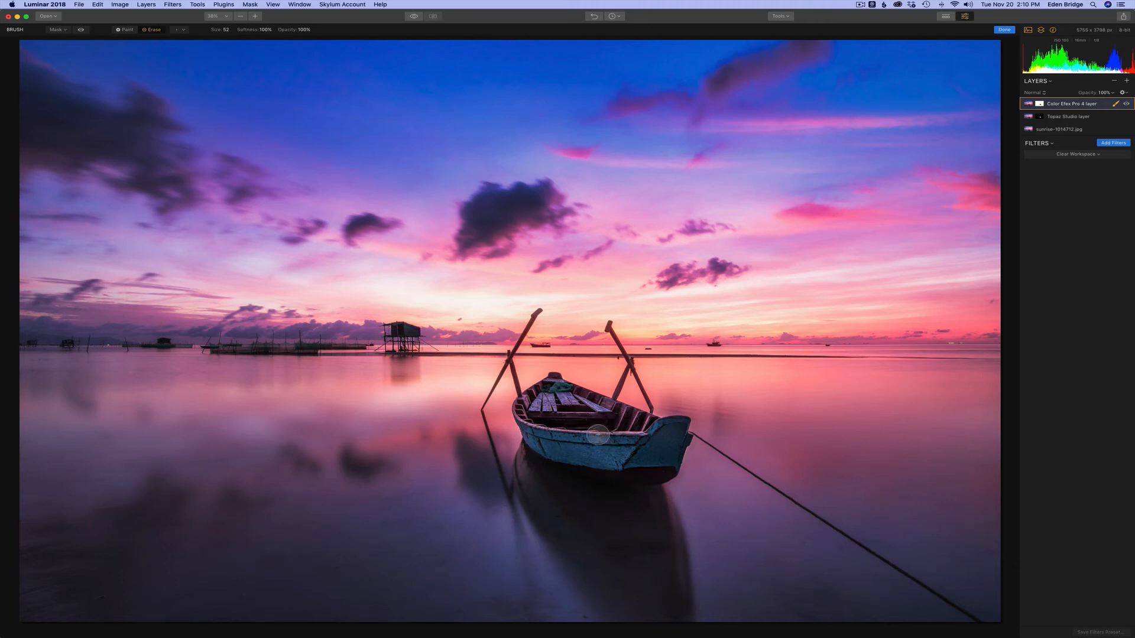
click(1004, 29)
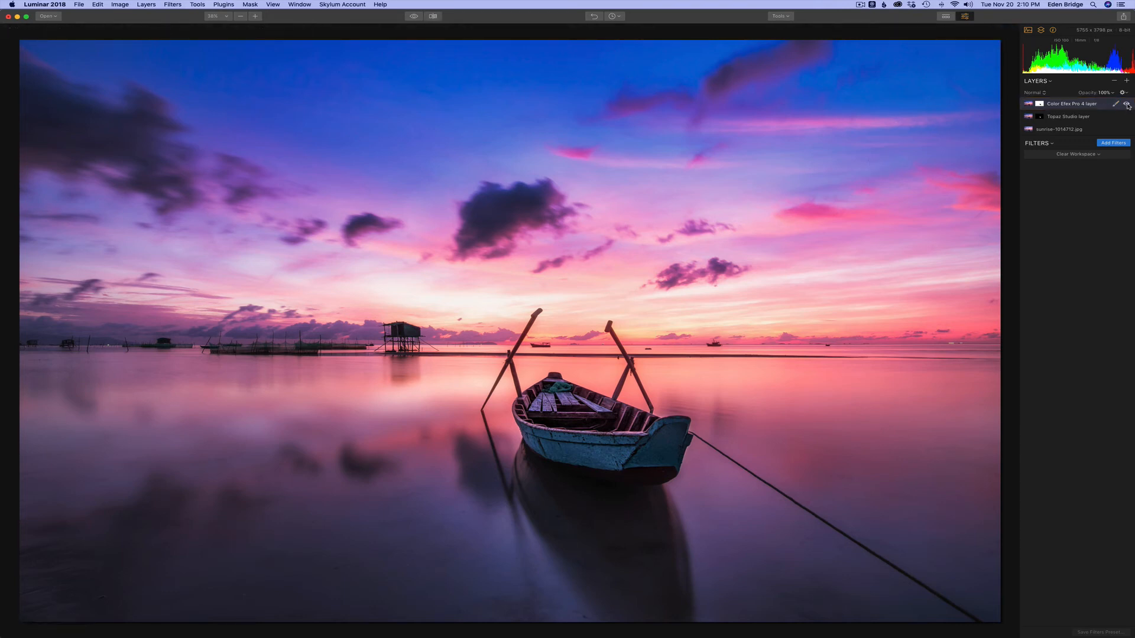
click(1126, 105)
Add a Top & Bottom Lighting filter to the Color Efex Pro 4 layer and place its transition line on the horizon.
click(1116, 143)
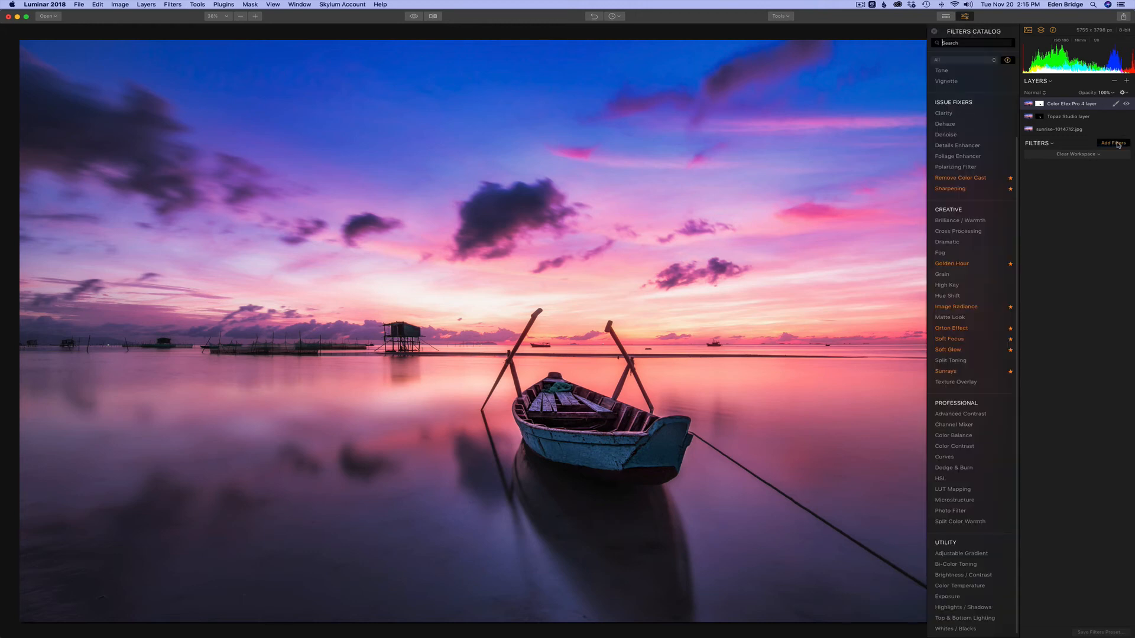
scroll(966, 466, up, 1)
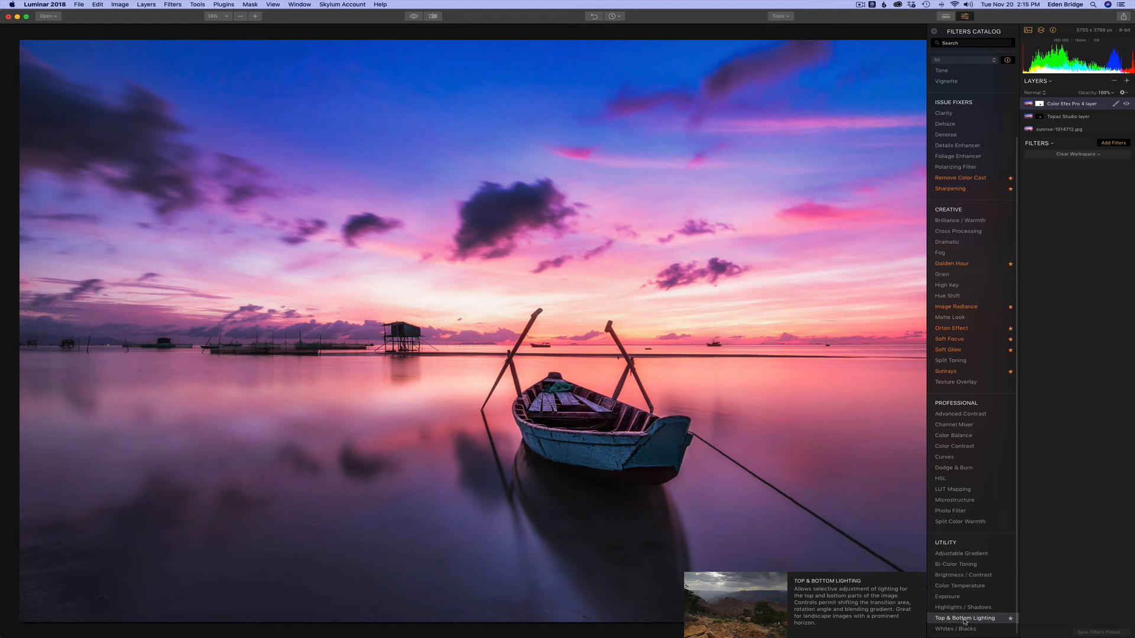
click(966, 618)
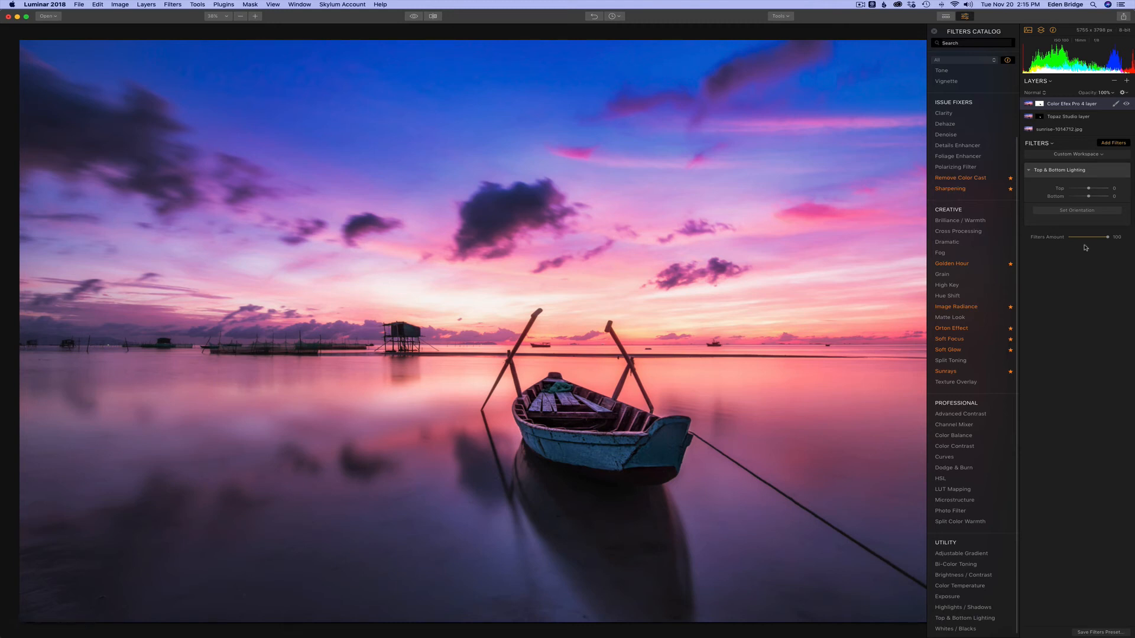
click(1074, 211)
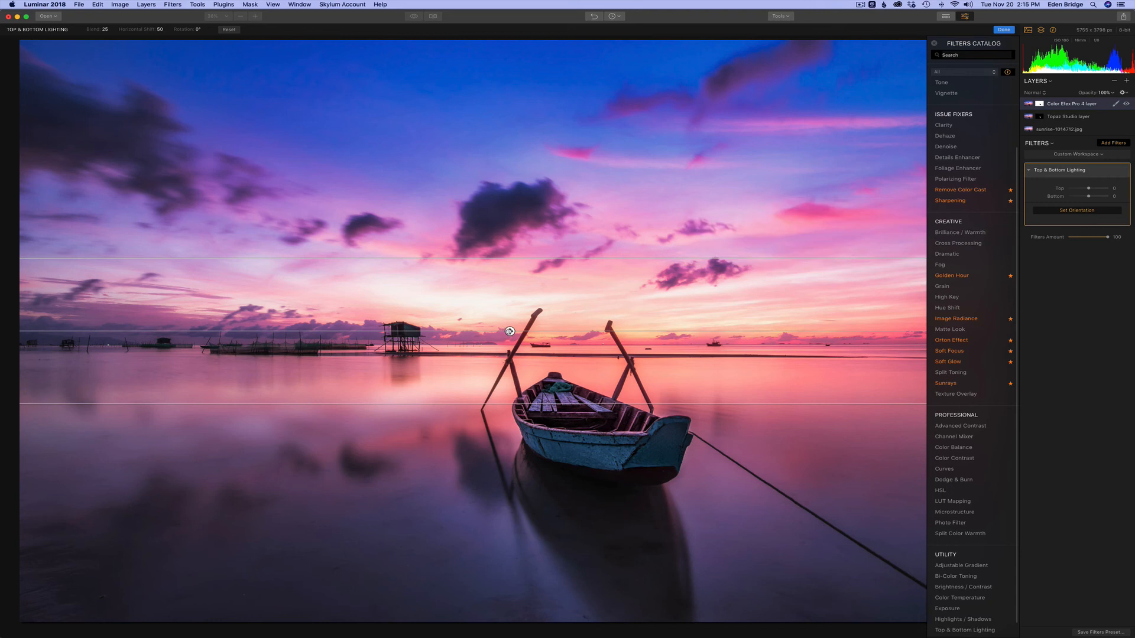
drag(509, 331, 512, 345)
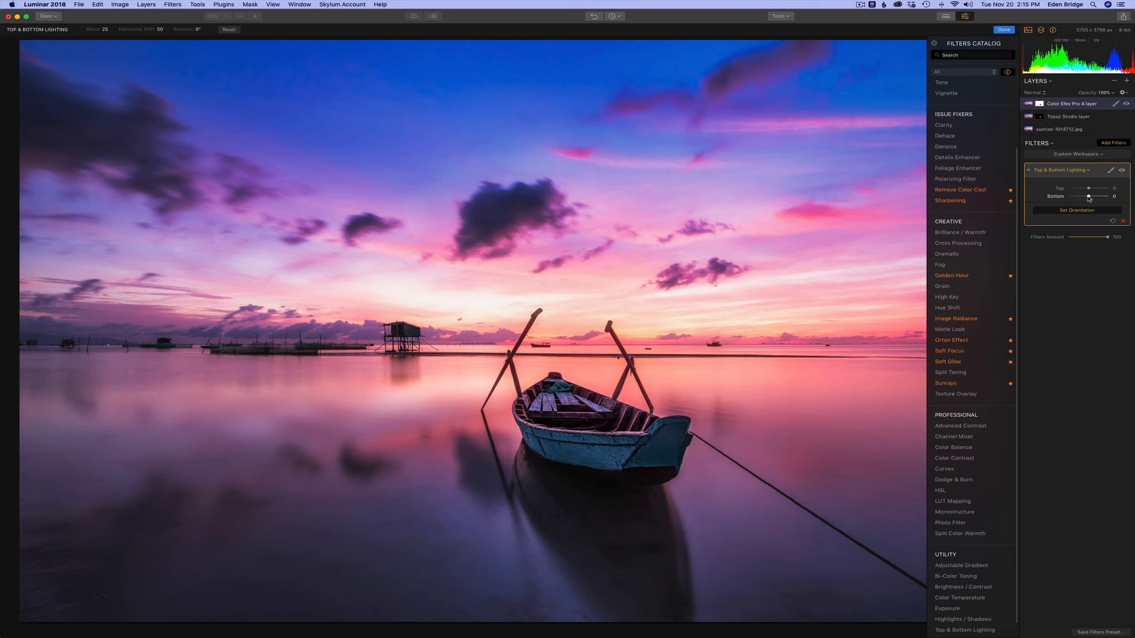
Darken both parts of the photo by setting Bottom lighting to about -35 and Top lighting to about -22.
mouse_move(1091, 199)
mouse_down()
mouse_move(1102, 200)
mouse_move(1081, 200)
mouse_up()
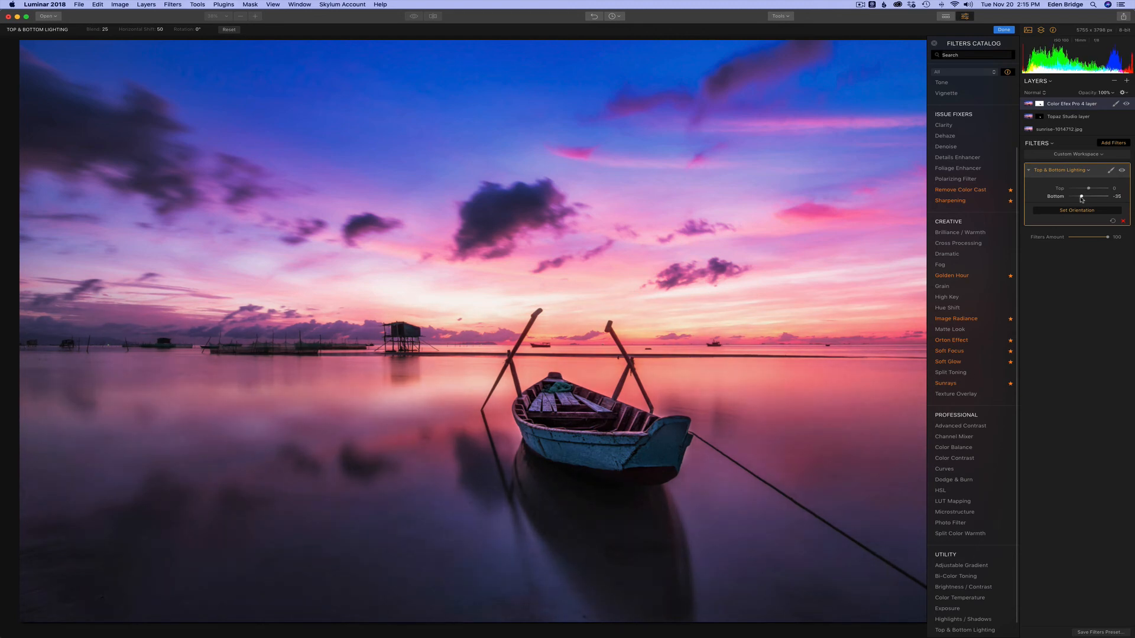
click(1077, 210)
drag(1089, 189, 1084, 189)
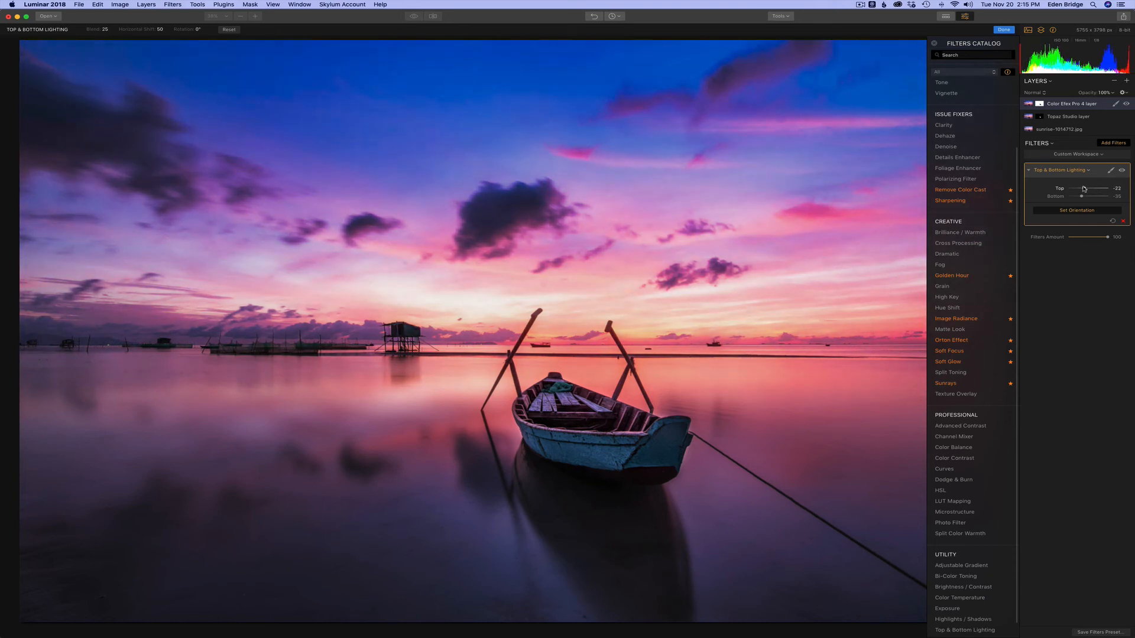
Widen the Top & Bottom Lighting transition to a blend of about 58, finish the orientation and compare the filter's effect.
mouse_move(938, 198)
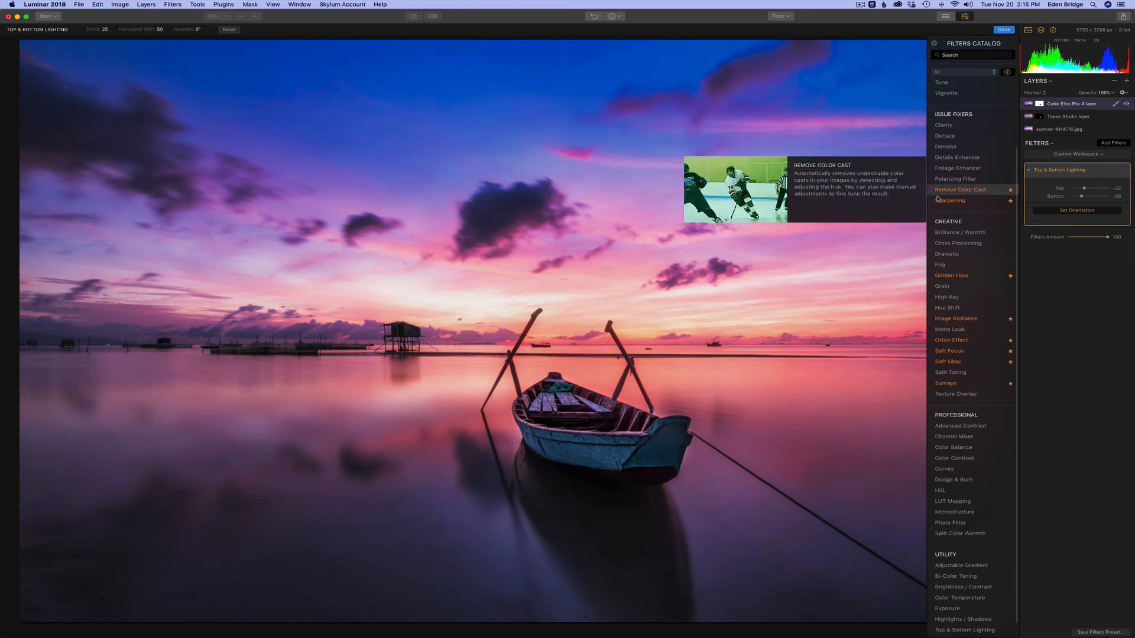
mouse_move(575, 274)
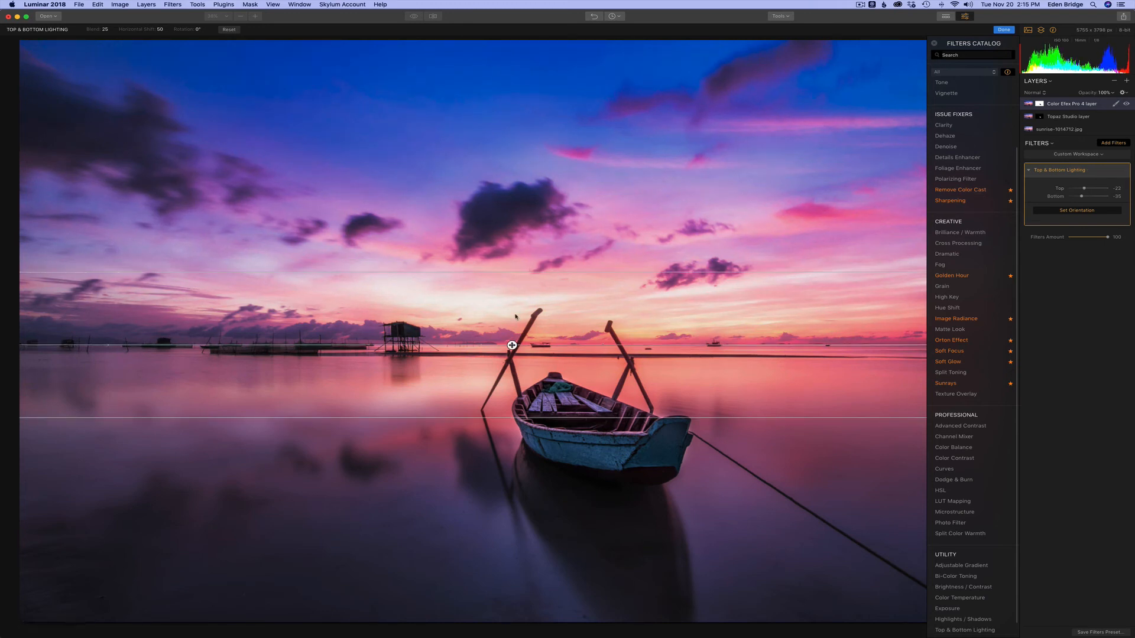
drag(512, 345, 512, 298)
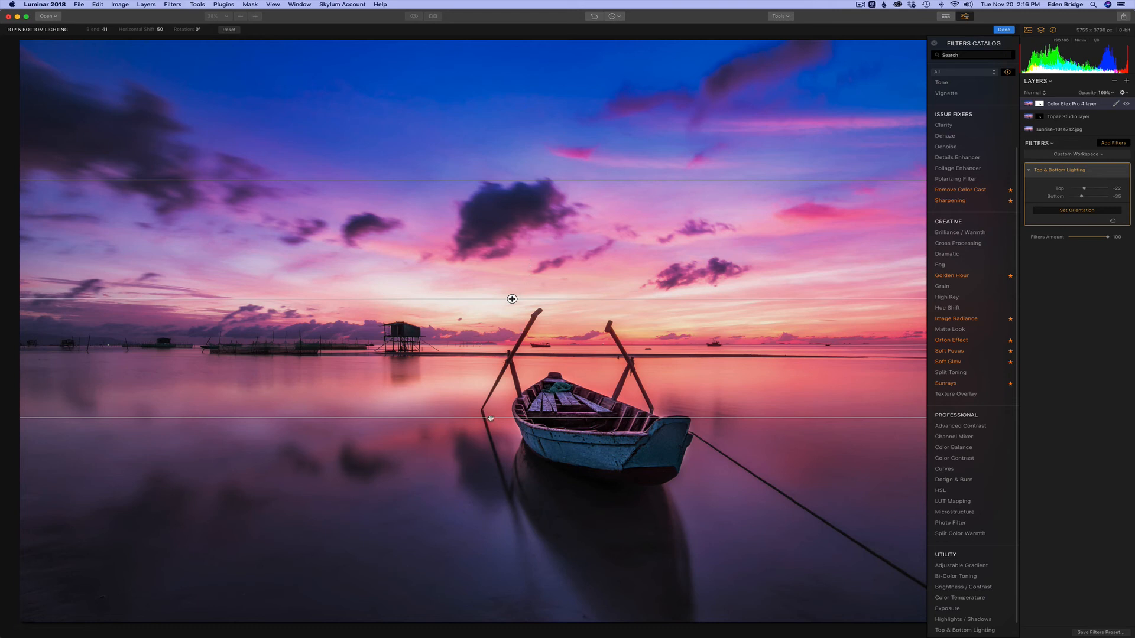
drag(490, 418, 492, 519)
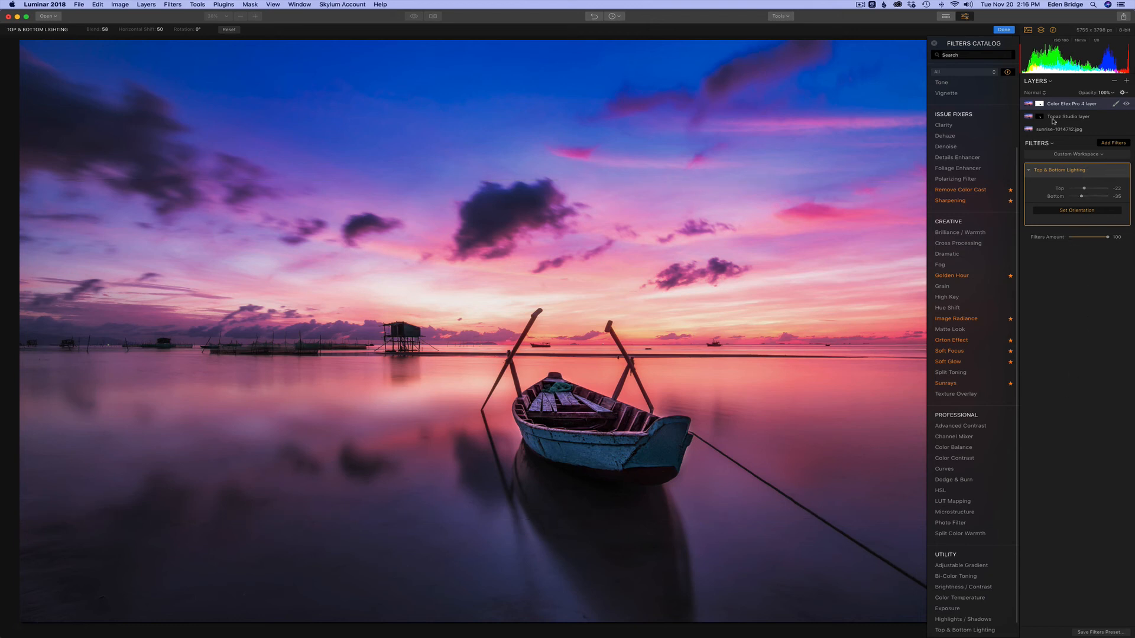
click(1005, 30)
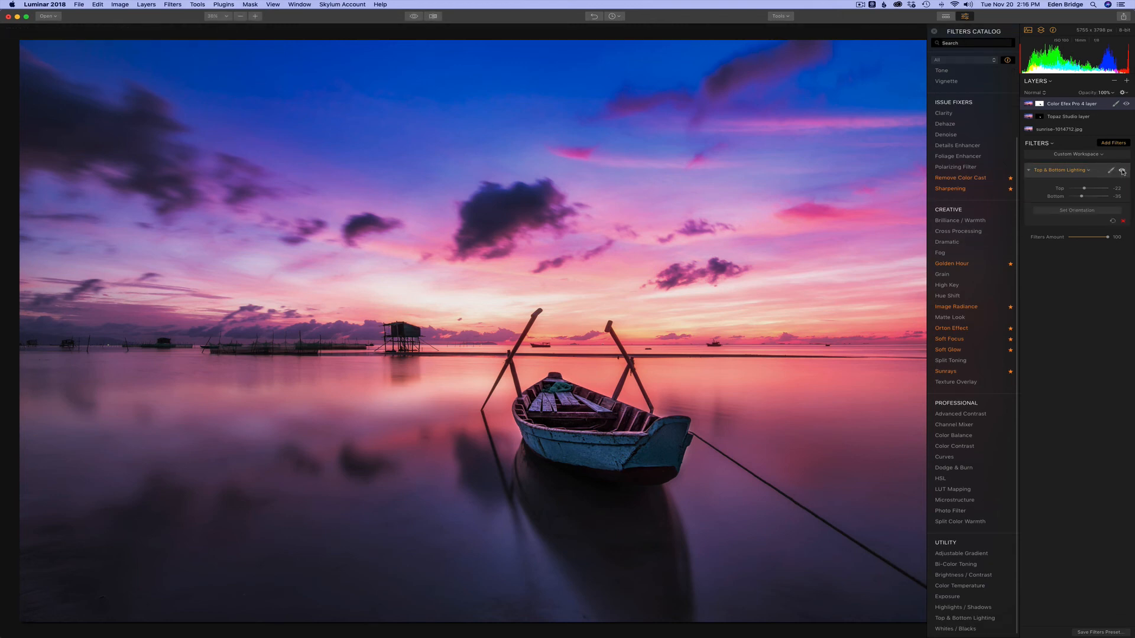
click(1123, 171)
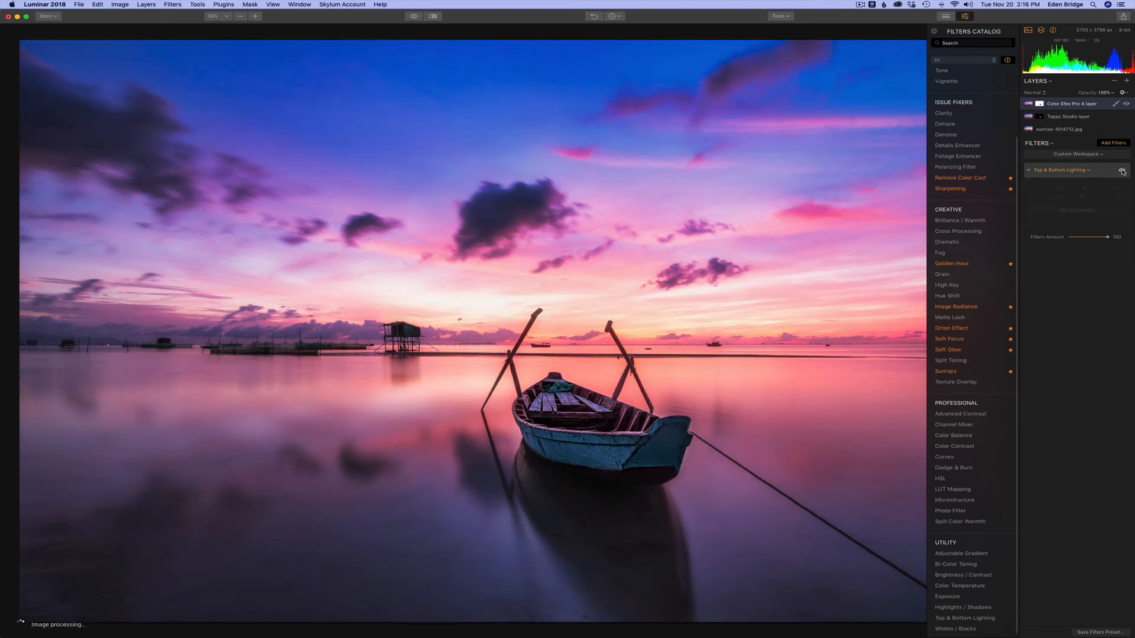
click(1122, 171)
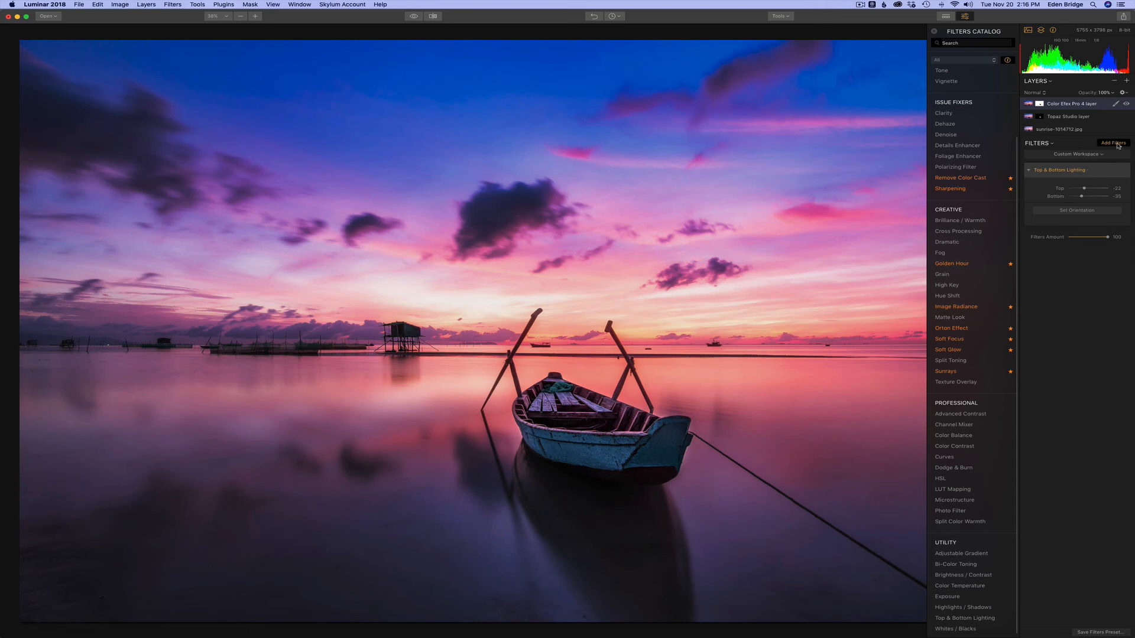
Add a Tone filter, set Smart Tone to 23 and compare the photo with and without it.
click(1114, 143)
click(1117, 144)
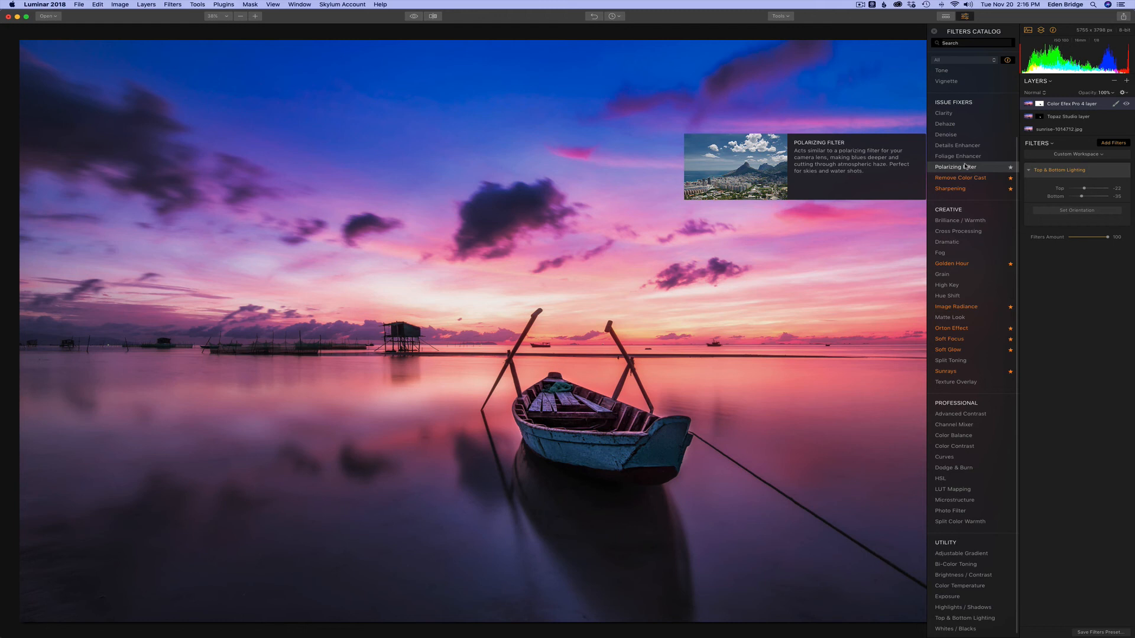
mouse_move(965, 177)
click(948, 73)
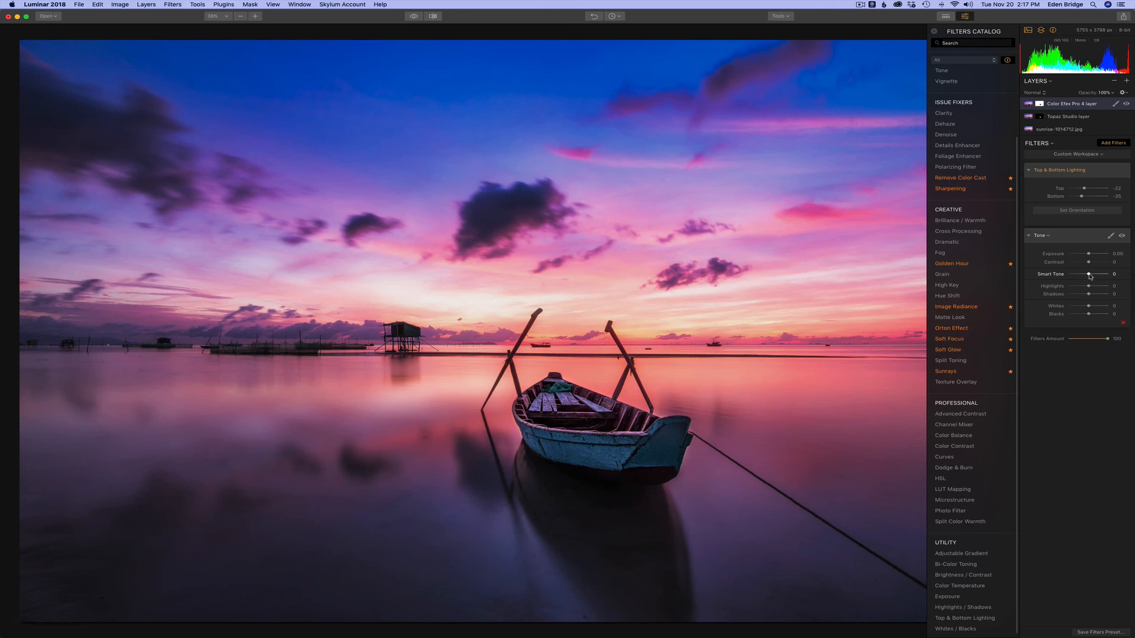
drag(1089, 276, 1096, 276)
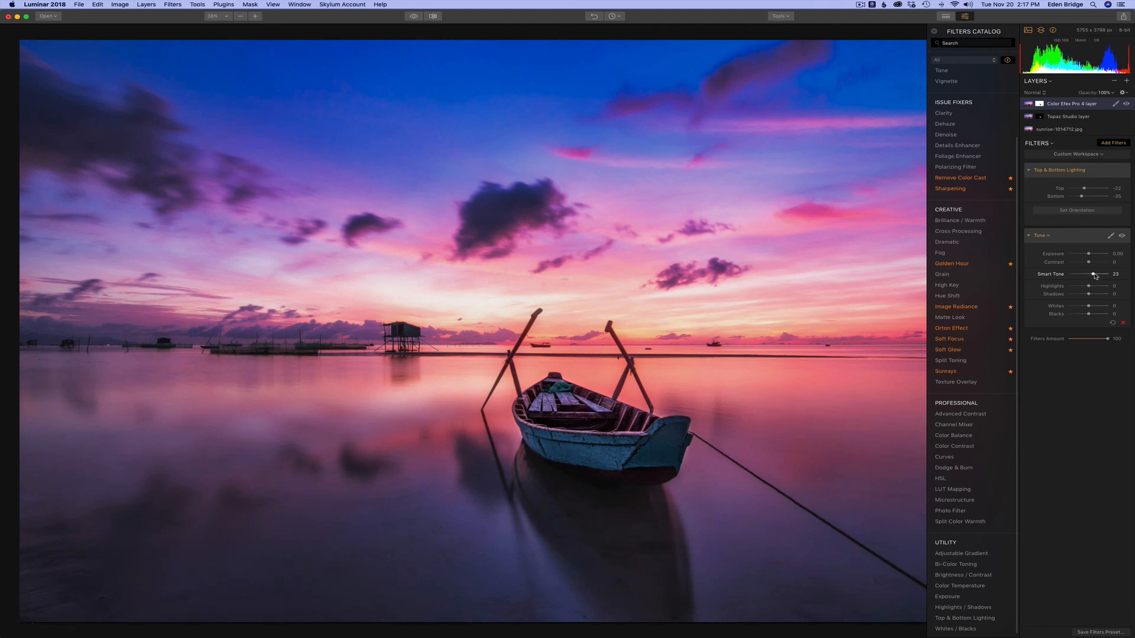
click(1122, 236)
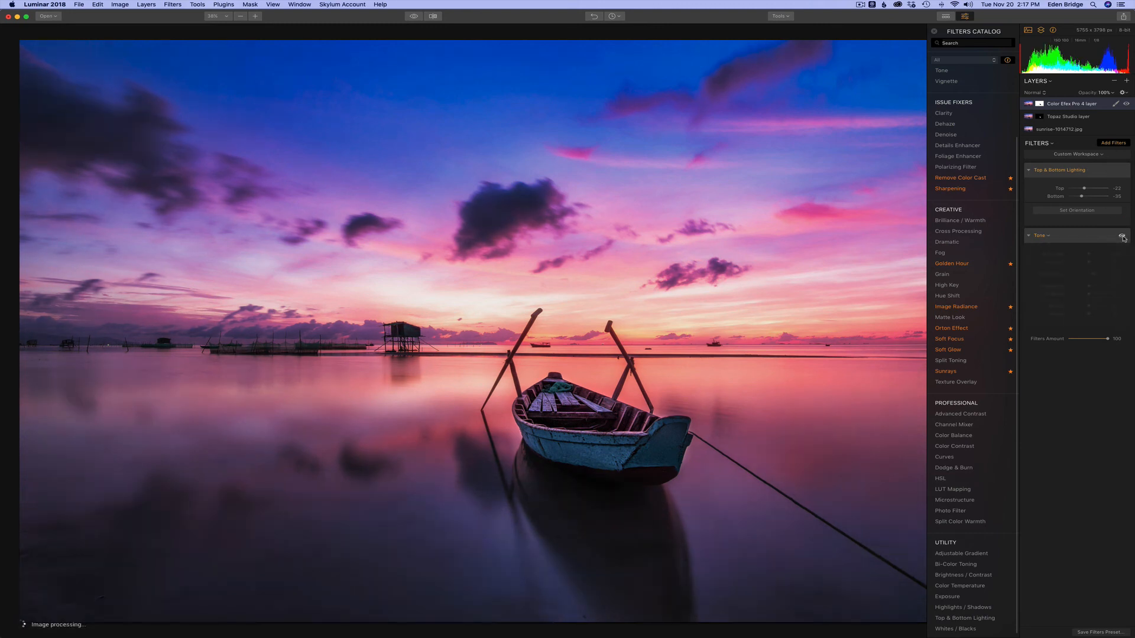
click(1122, 236)
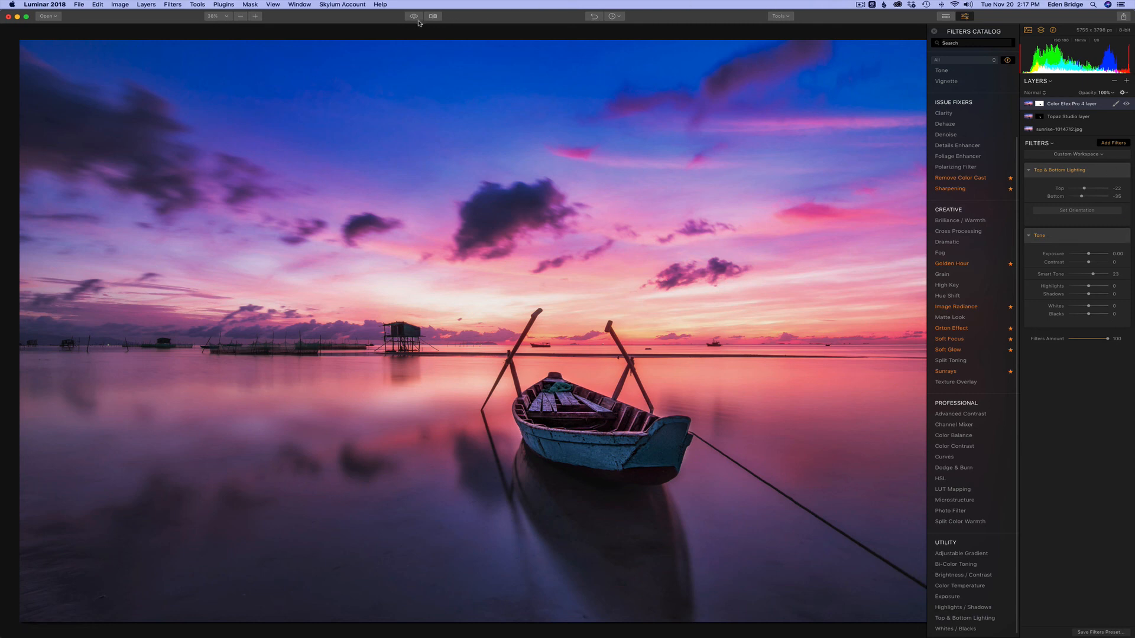
Close the filters catalog and compare the finished edit with the original photo.
click(1122, 143)
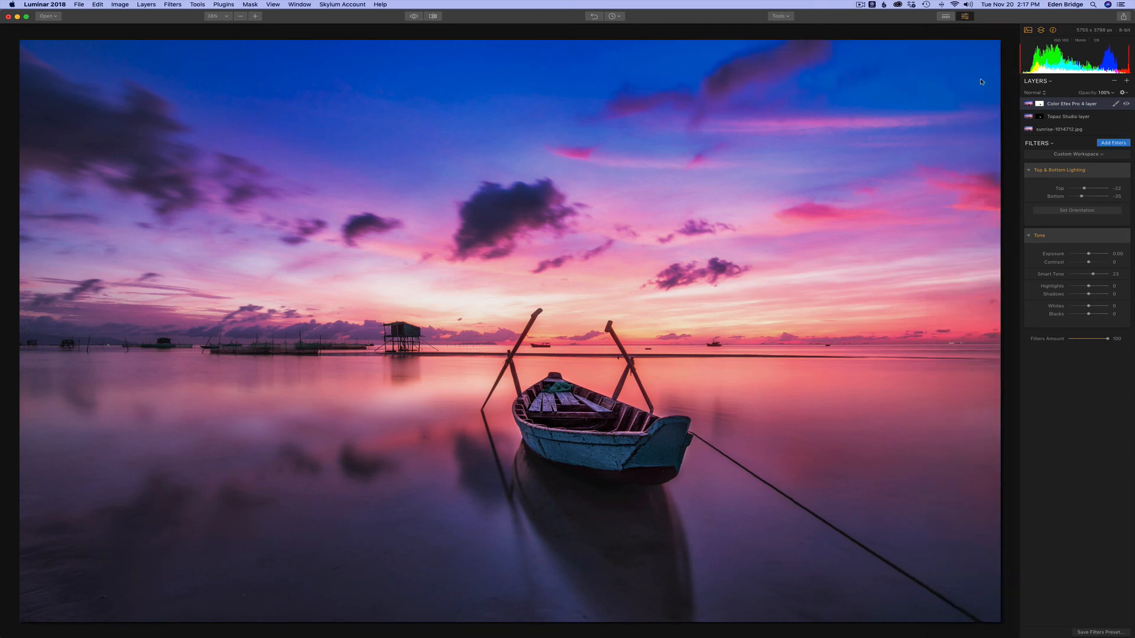
click(415, 17)
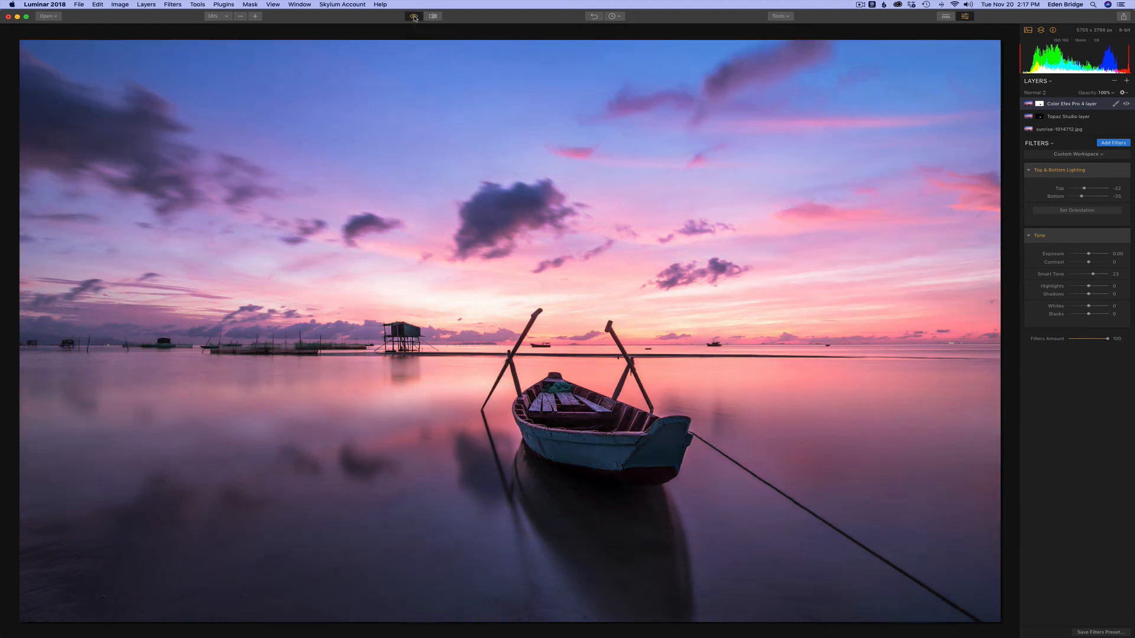
click(415, 17)
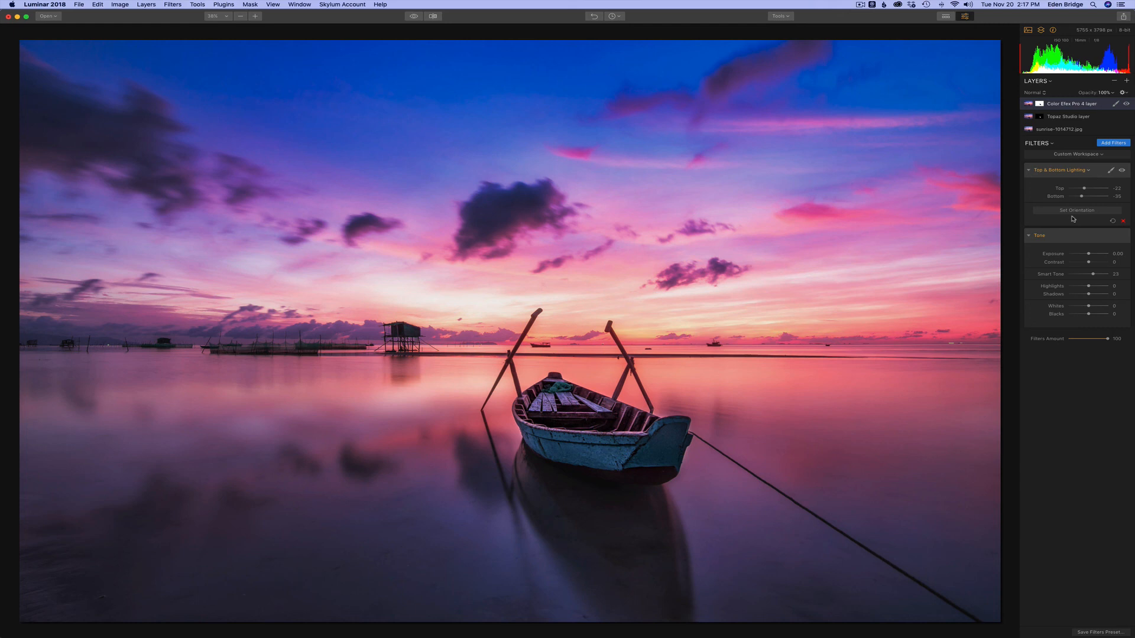
Switch the filter workspace to Quick & Awesome.
click(1088, 155)
click(1066, 185)
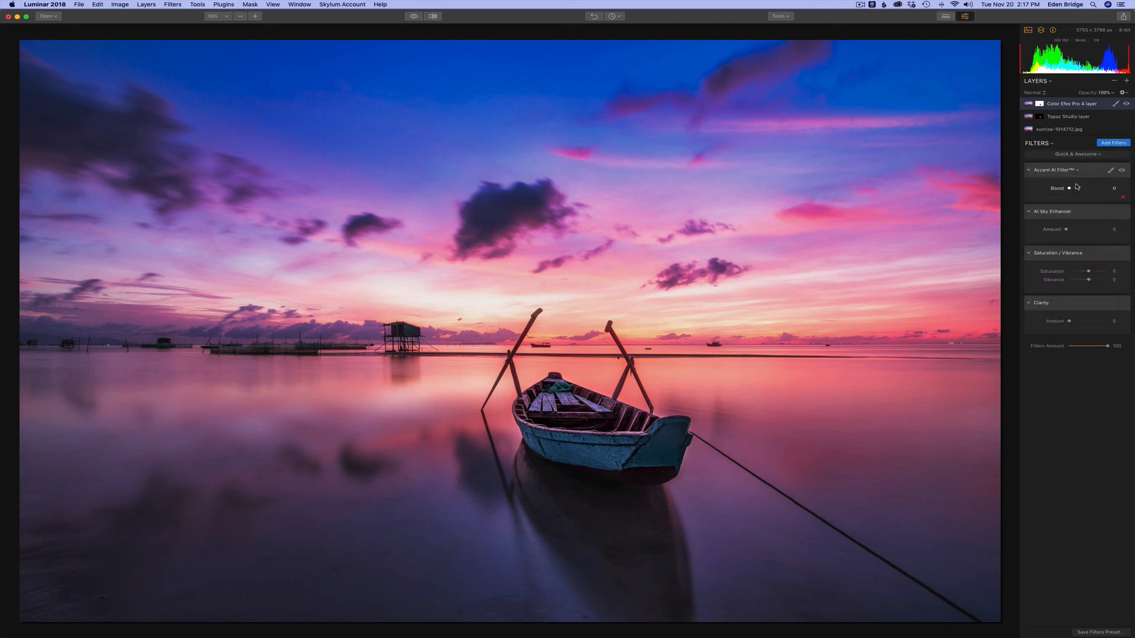